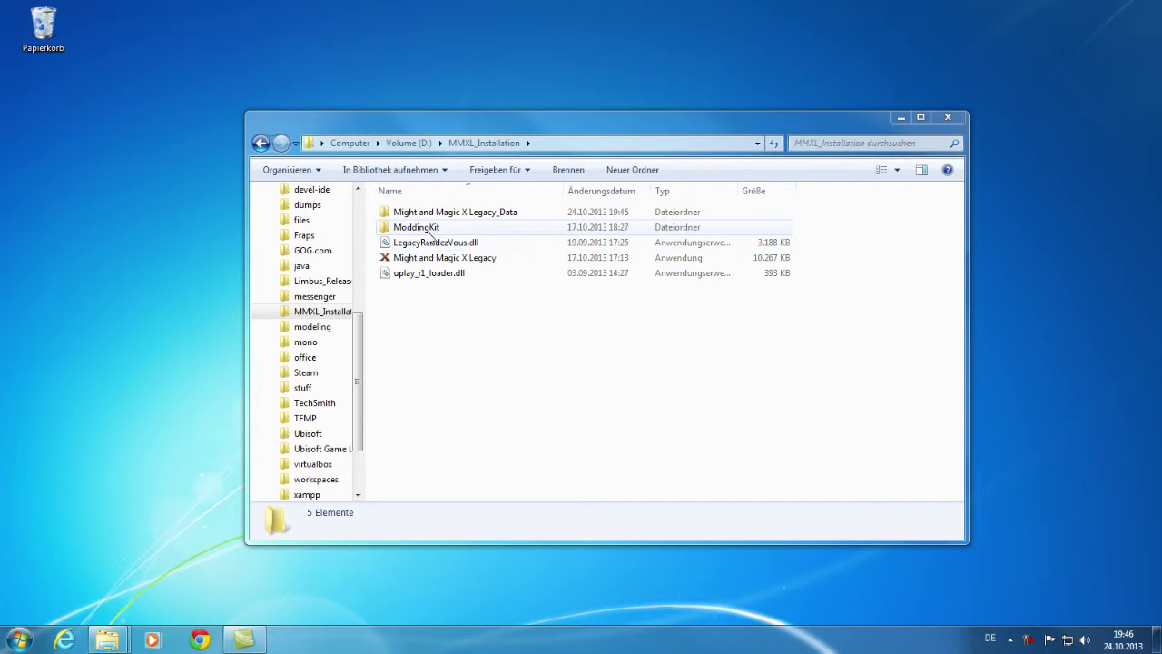
# - Look inside the ModdingKit folder, go back to MMXL_Installation, and minimize the Explorer window
pyautogui.doubleClick(426, 229)
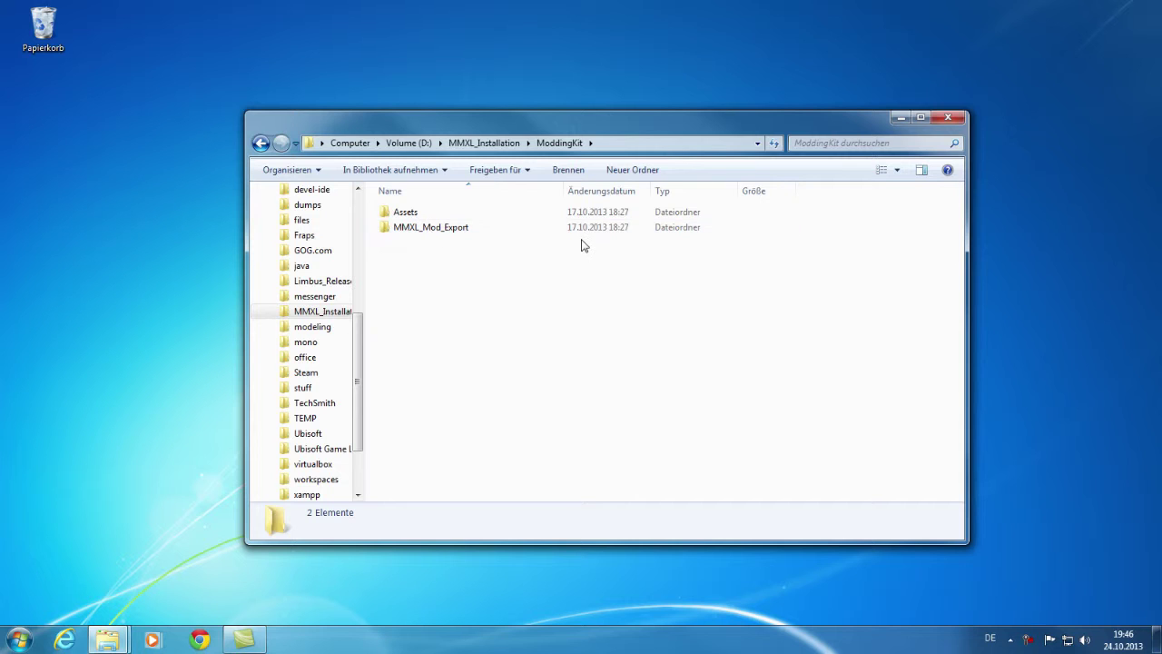
pyautogui.click(490, 144)
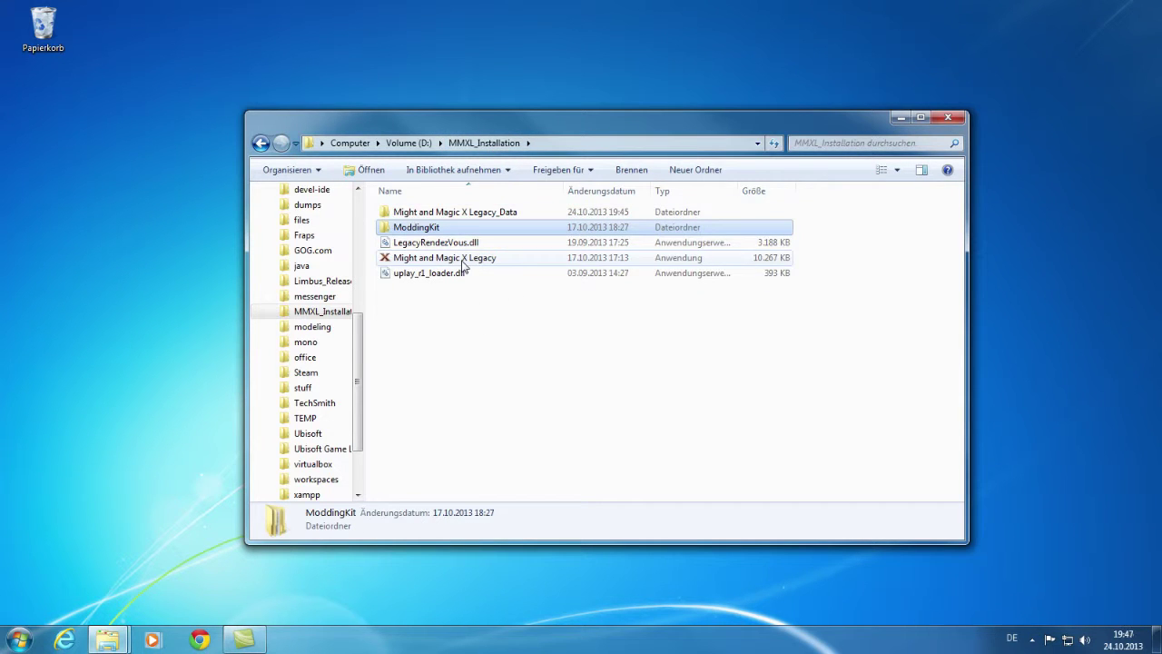
pyautogui.click(898, 118)
# - Launch Unity and open D:\MMXL_Installation\ModdingKit as the project
pyautogui.doubleClick(305, 254)
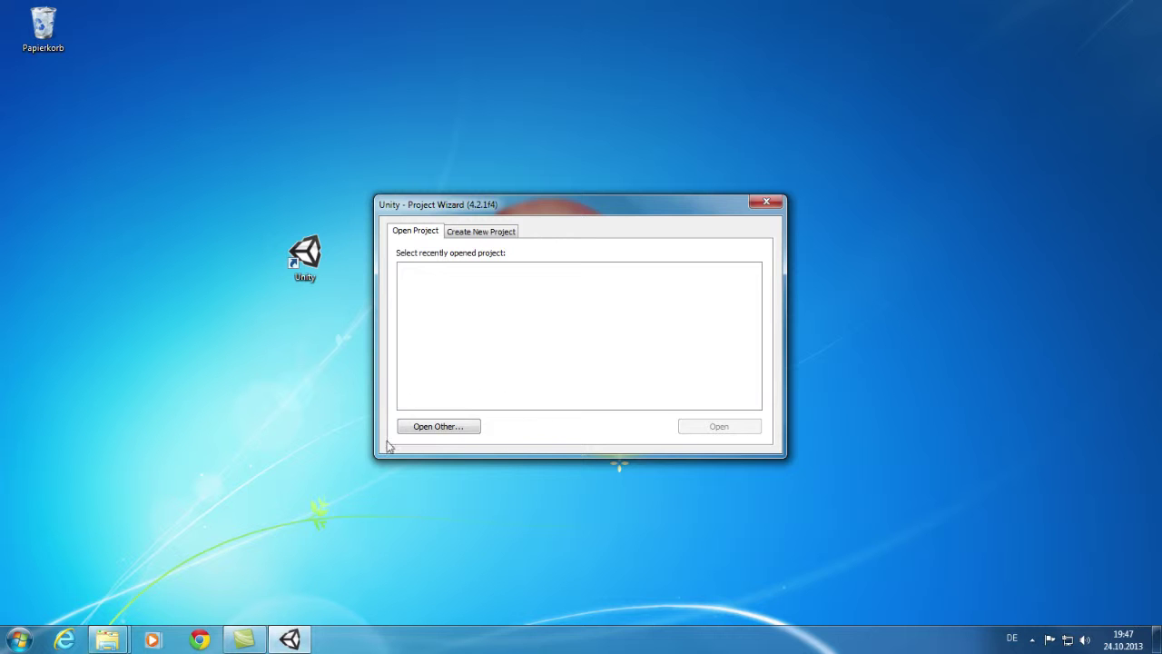
pyautogui.click(465, 426)
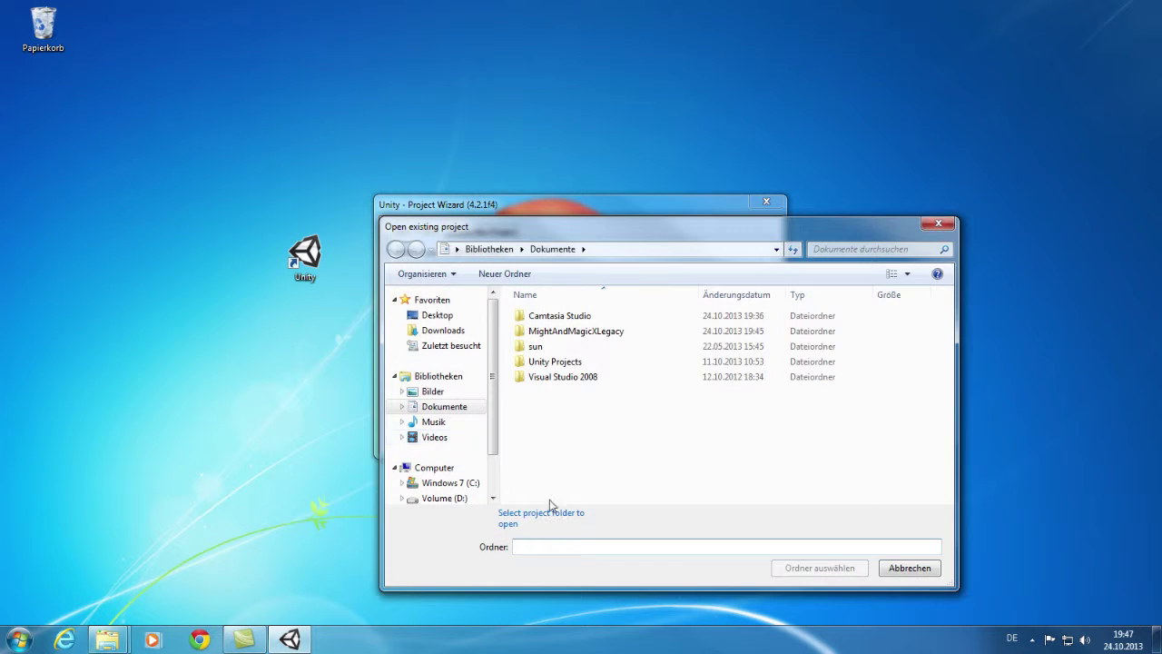
pyautogui.click(613, 249)
pyautogui.write('D:\\MMXL_Installation')
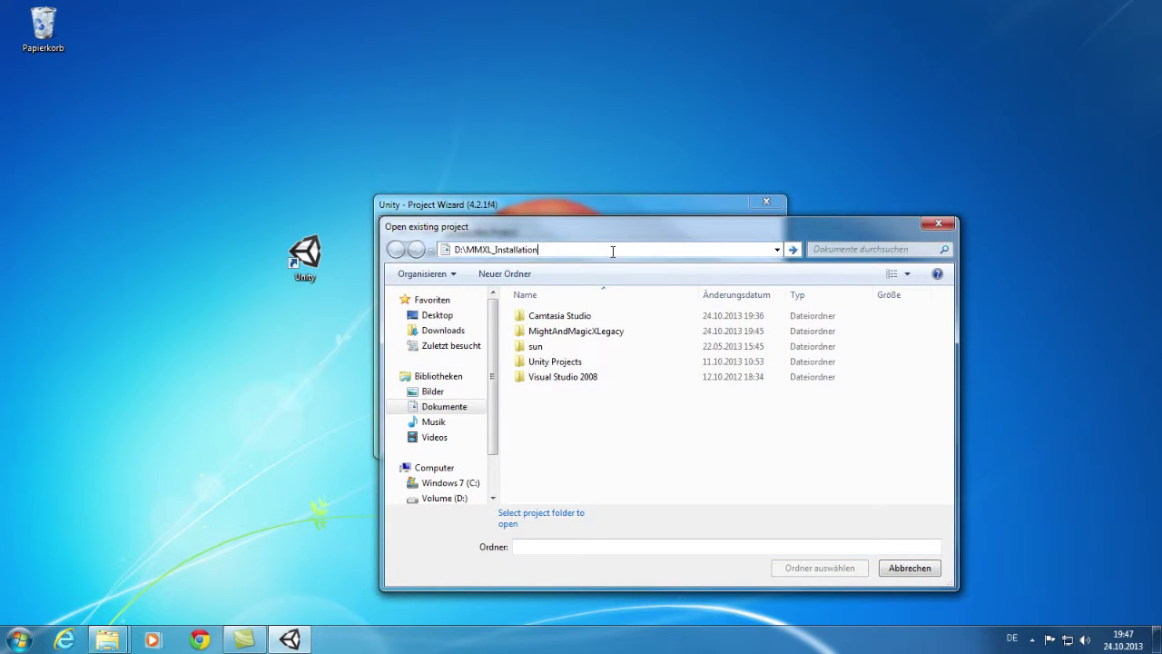
pyautogui.press('Return')
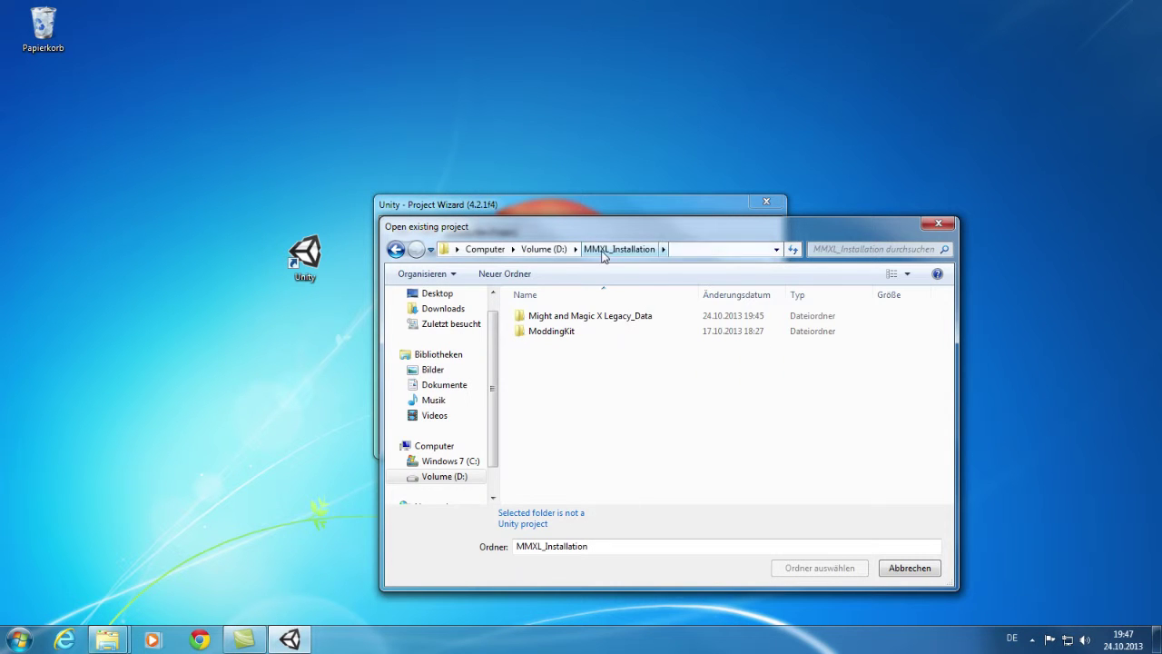
pyautogui.doubleClick(552, 332)
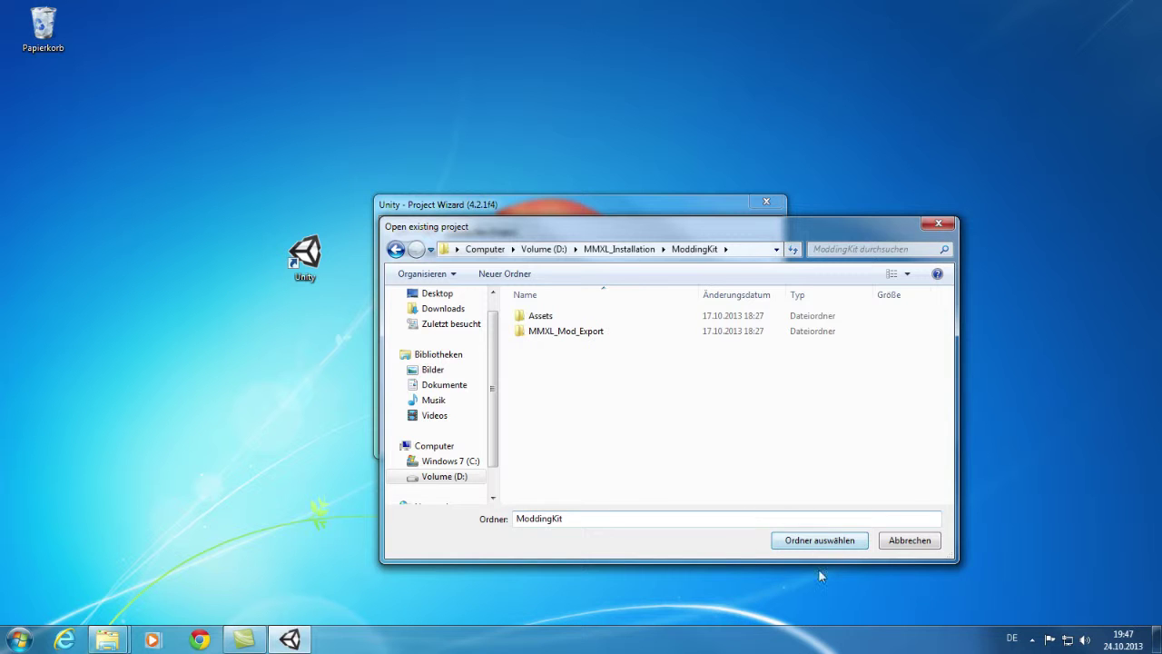
pyautogui.click(825, 543)
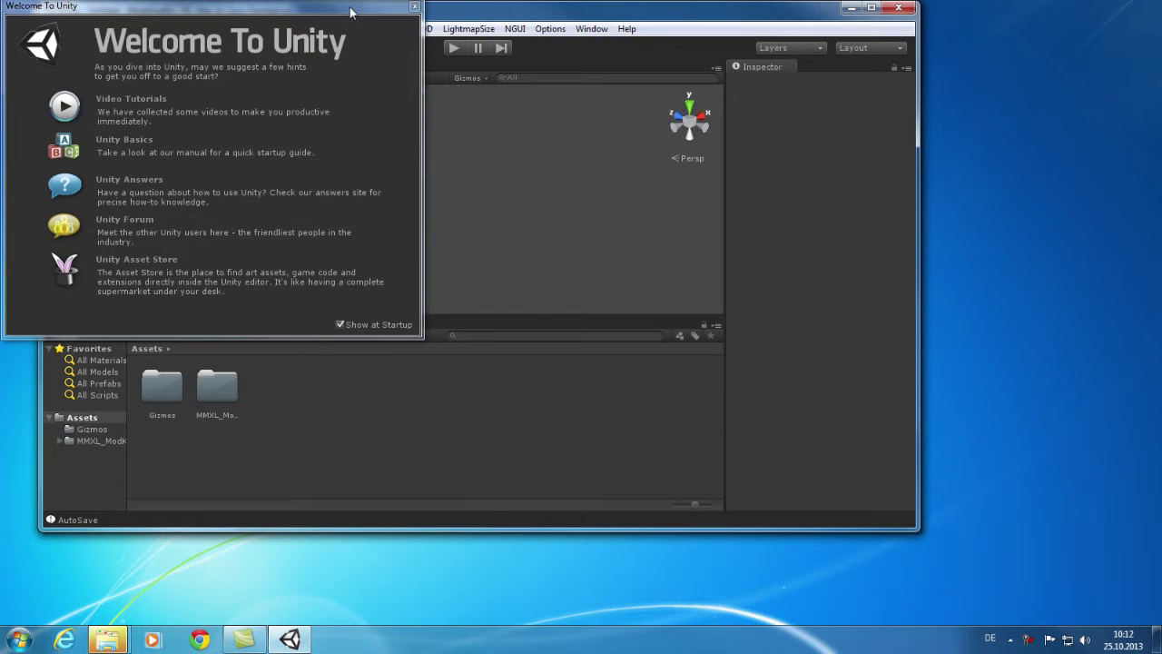
# - Turn off Show at Startup, close the Welcome To Unity window, and maximize the editor
pyautogui.moveTo(345, 11); pyautogui.dragTo(657, 113)
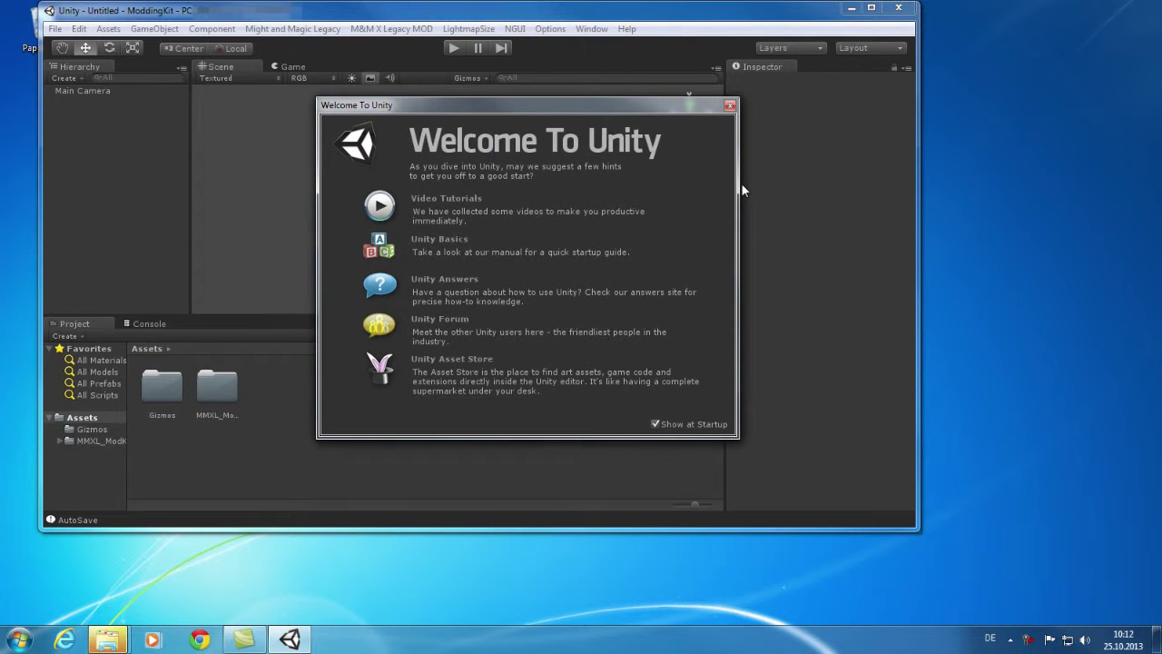
pyautogui.click(655, 424)
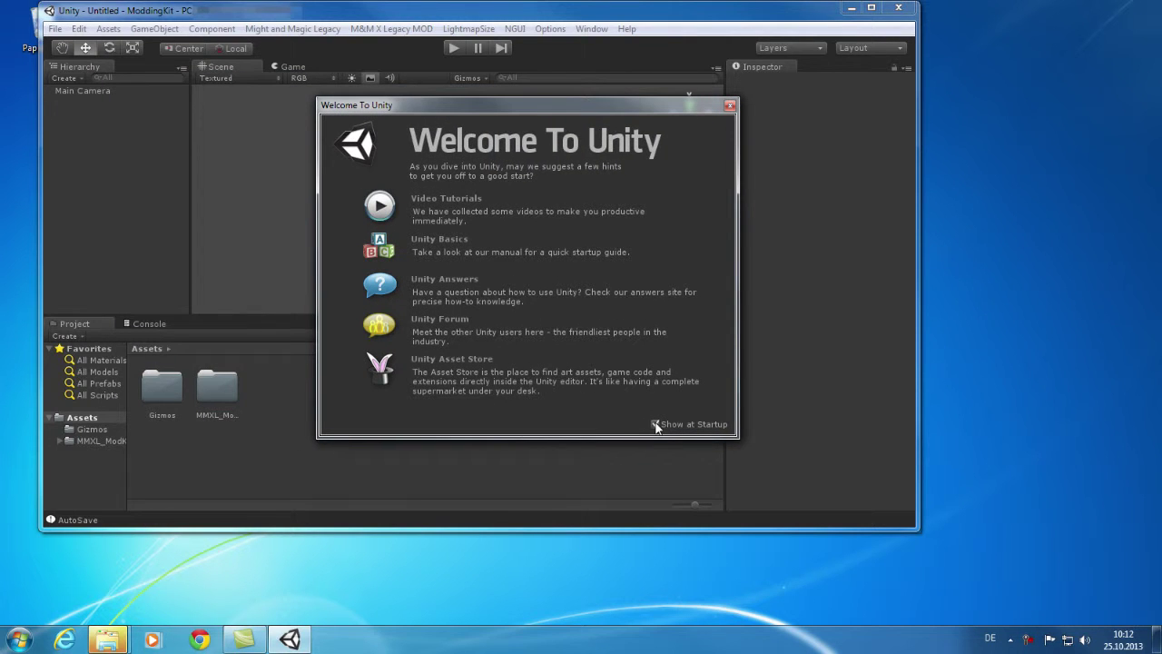
pyautogui.click(729, 106)
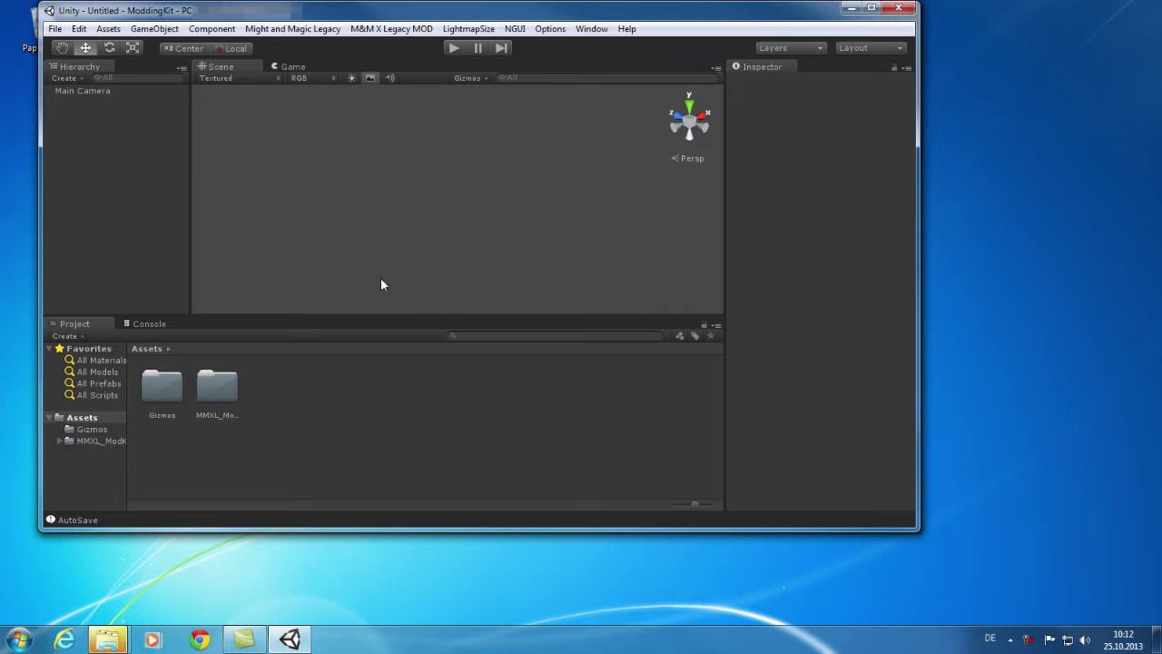
pyautogui.click(870, 7)
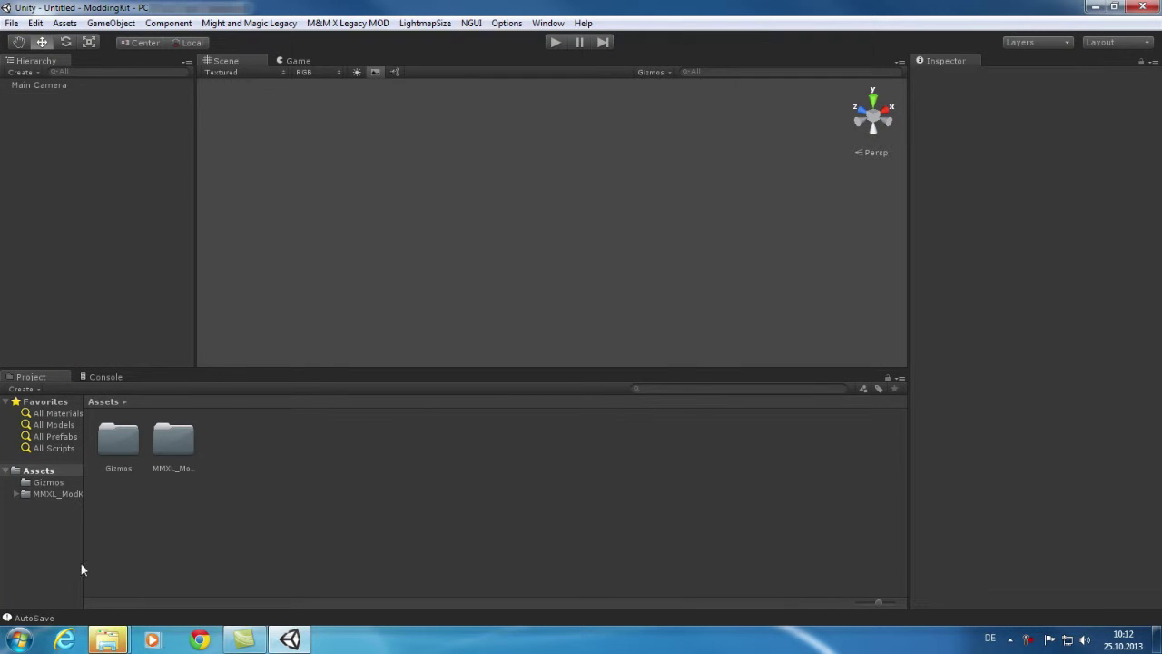
# - Widen the Project tree and expand MMXL_ModKit > Scenes > Dungeon to list its assets
pyautogui.moveTo(84, 545); pyautogui.dragTo(133, 545)
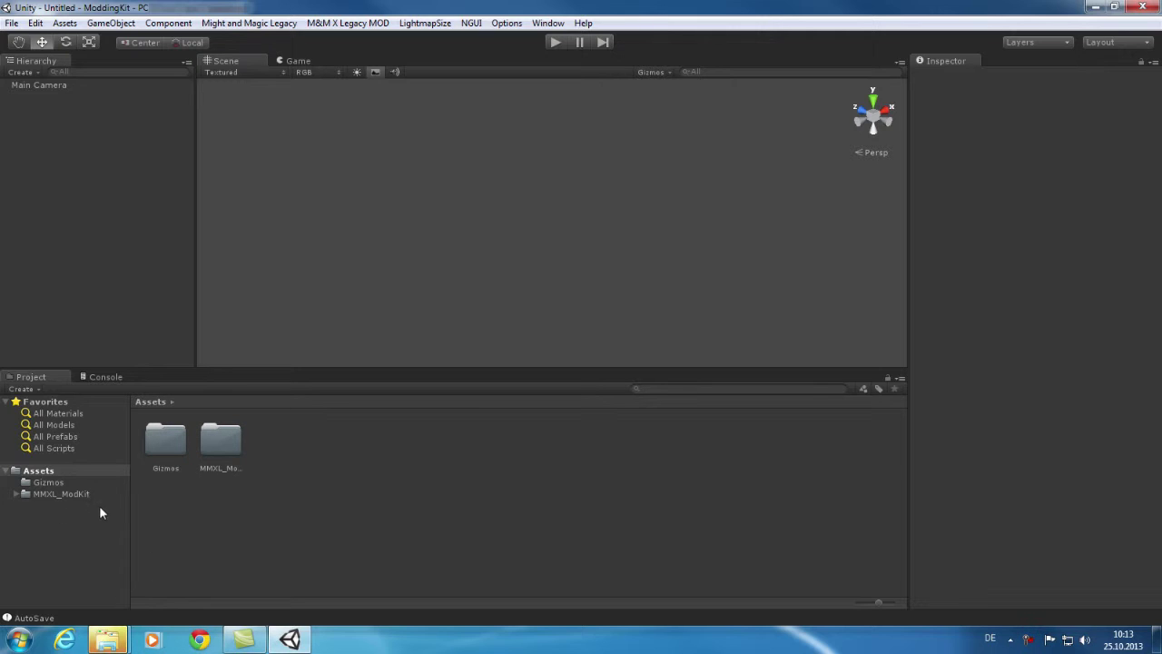
pyautogui.click(16, 494)
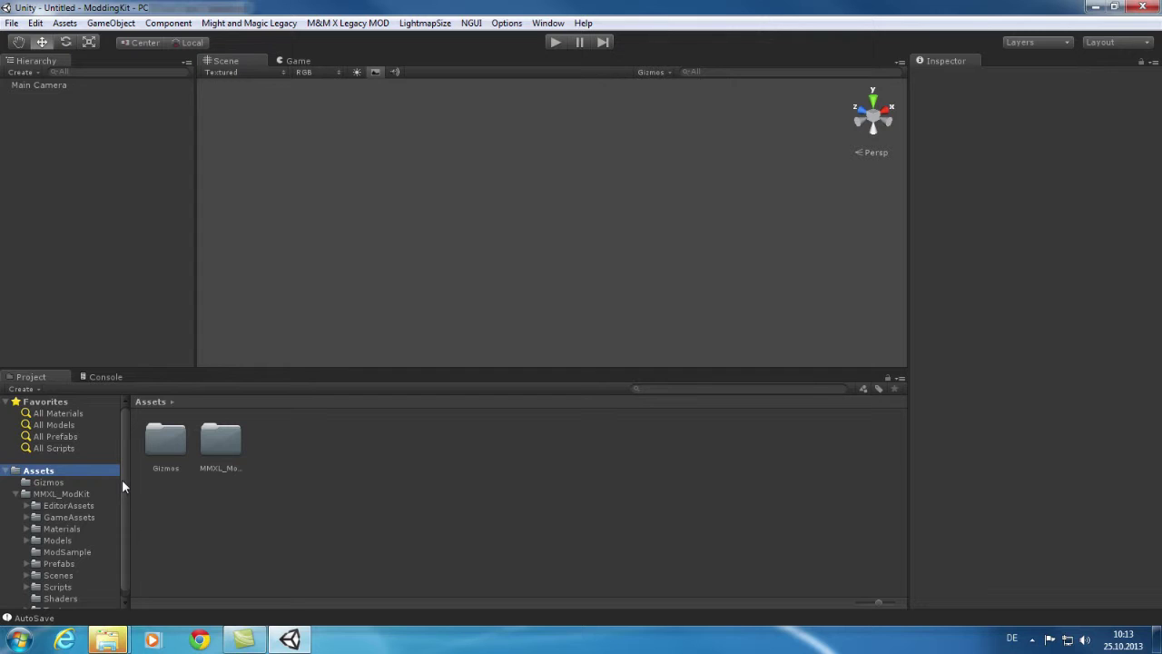
pyautogui.moveTo(124, 487); pyautogui.dragTo(124, 499)
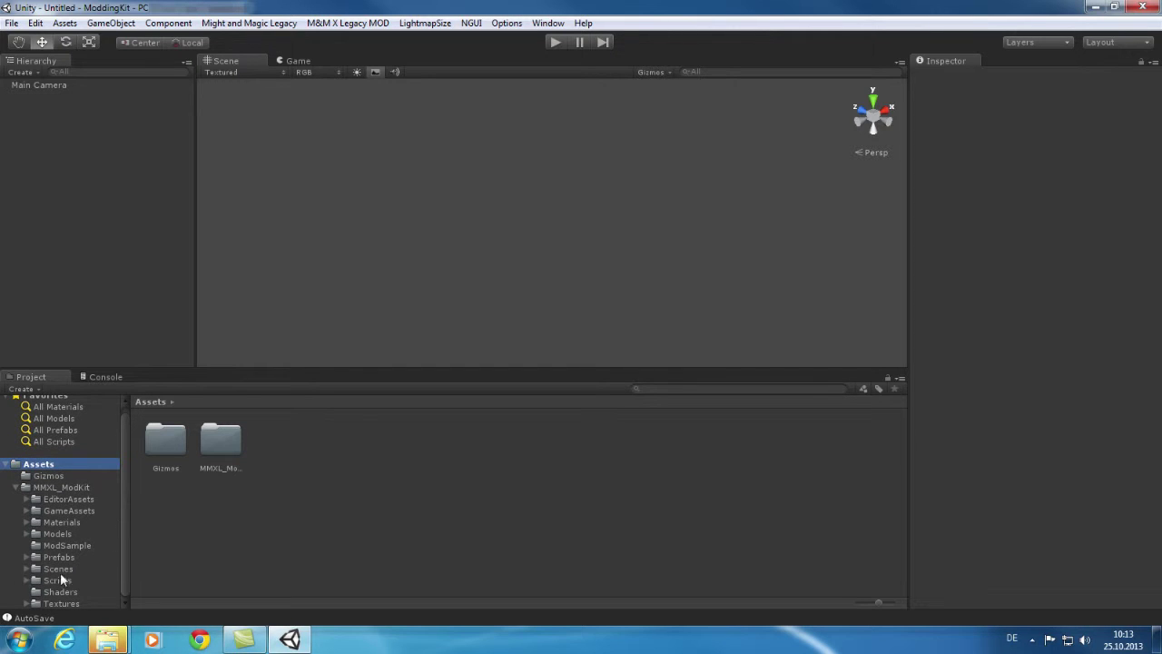
pyautogui.click(26, 569)
pyautogui.click(36, 580)
pyautogui.moveTo(124, 549); pyautogui.dragTo(120, 579)
pyautogui.click(73, 545)
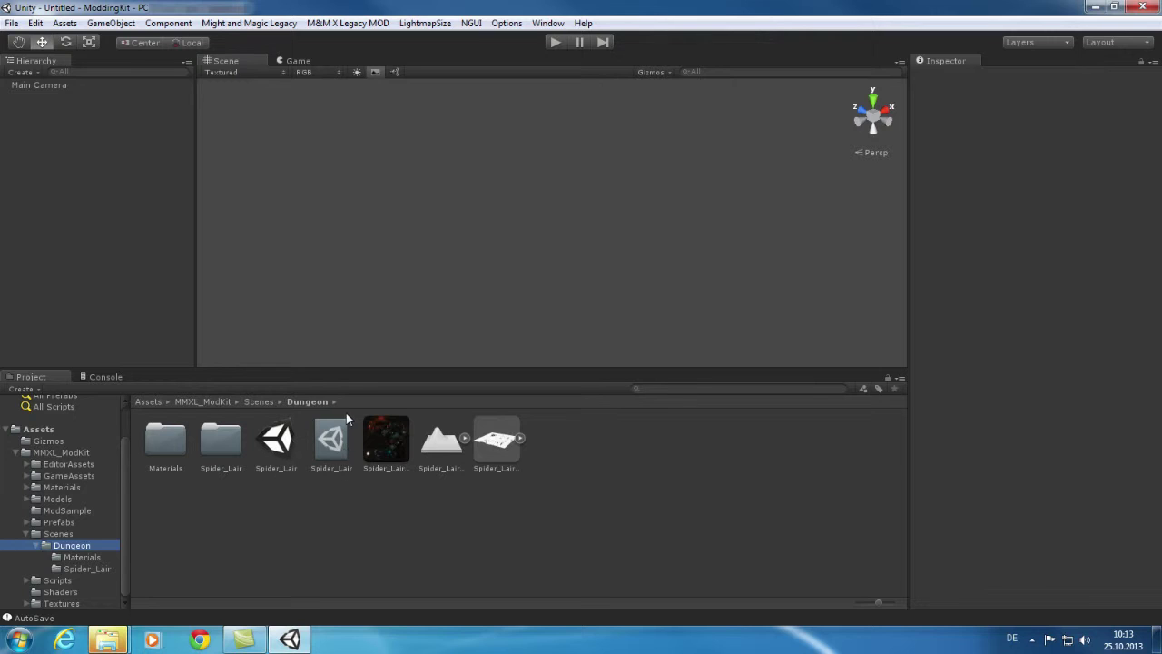
# - Open the Spider_Lair scene and orbit the Scene view to look over the dungeon
pyautogui.doubleClick(277, 443)
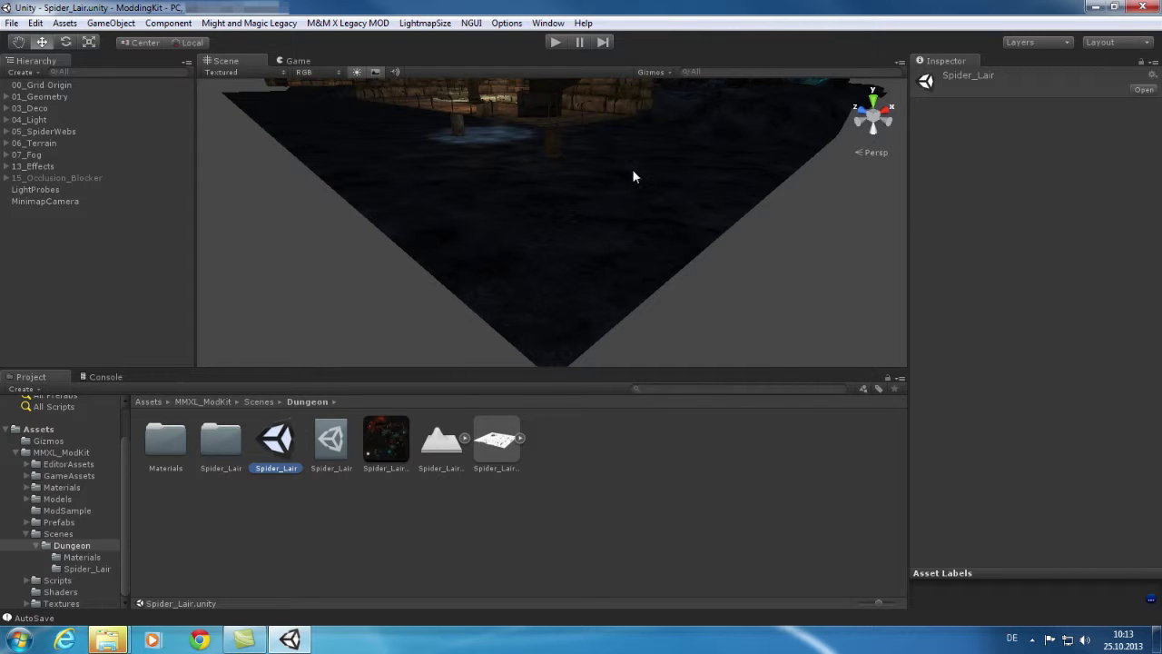
pyautogui.keyDown('alt'); pyautogui.moveTo(630, 179); pyautogui.dragTo(633, 128); pyautogui.keyUp('alt')
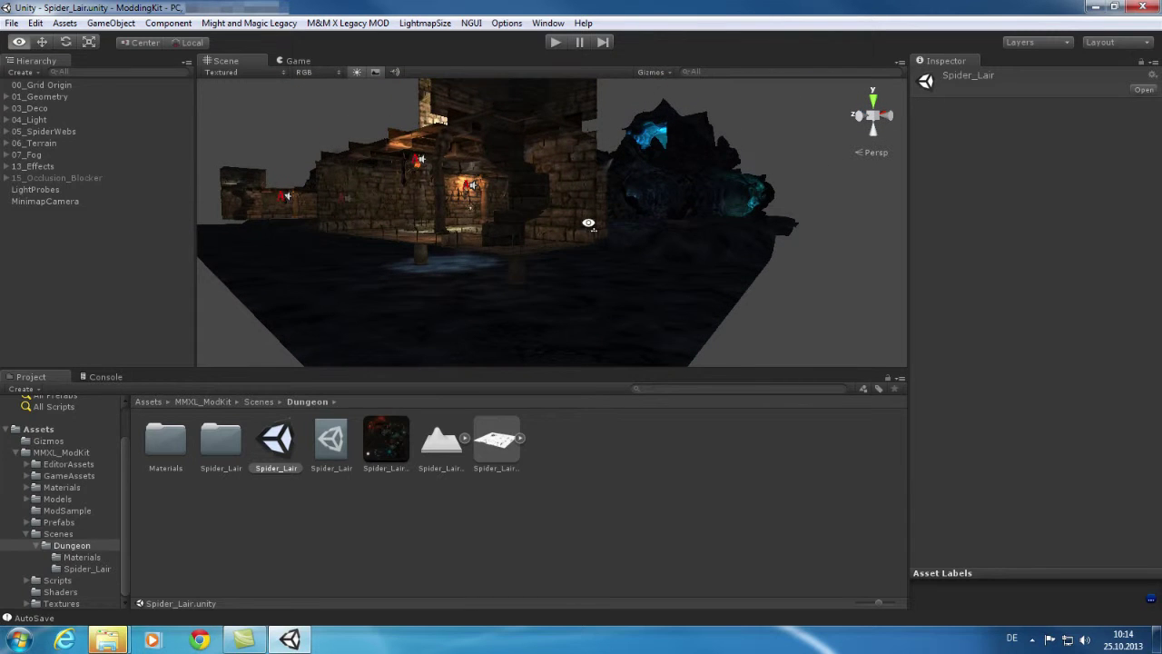
pyautogui.keyDown('alt'); pyautogui.moveTo(597, 202); pyautogui.dragTo(587, 165); pyautogui.keyUp('alt')
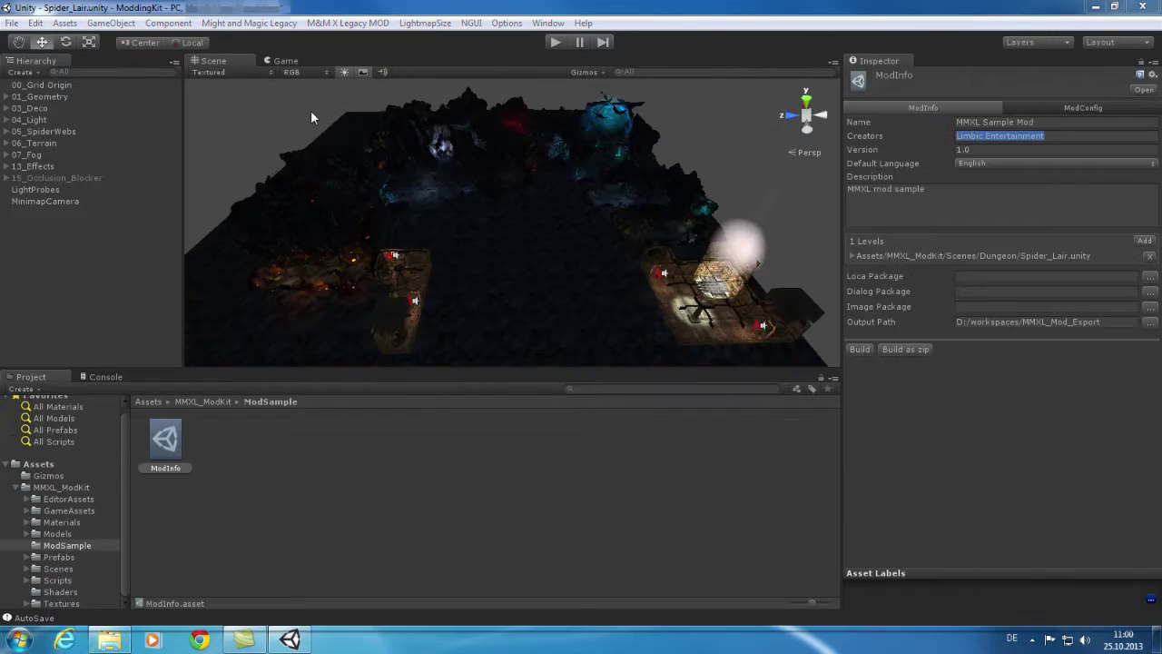
# - Create a Package Database asset from M&M X Legacy MOD > Create > Package Database
pyautogui.click(358, 25)
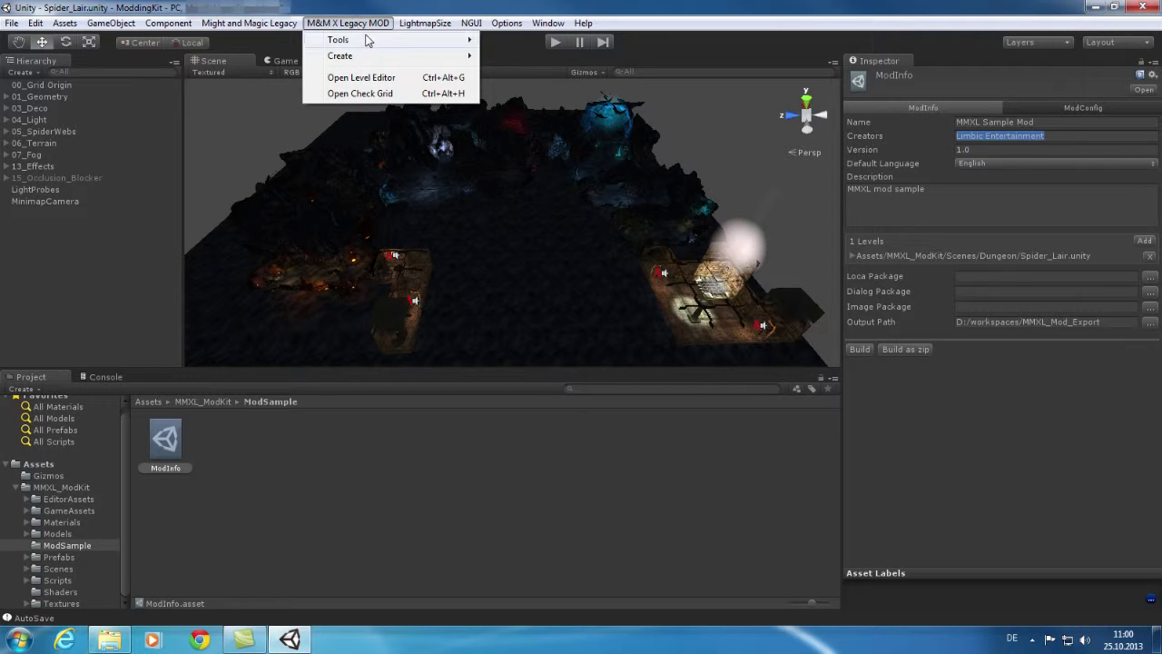
pyautogui.moveTo(367, 40)
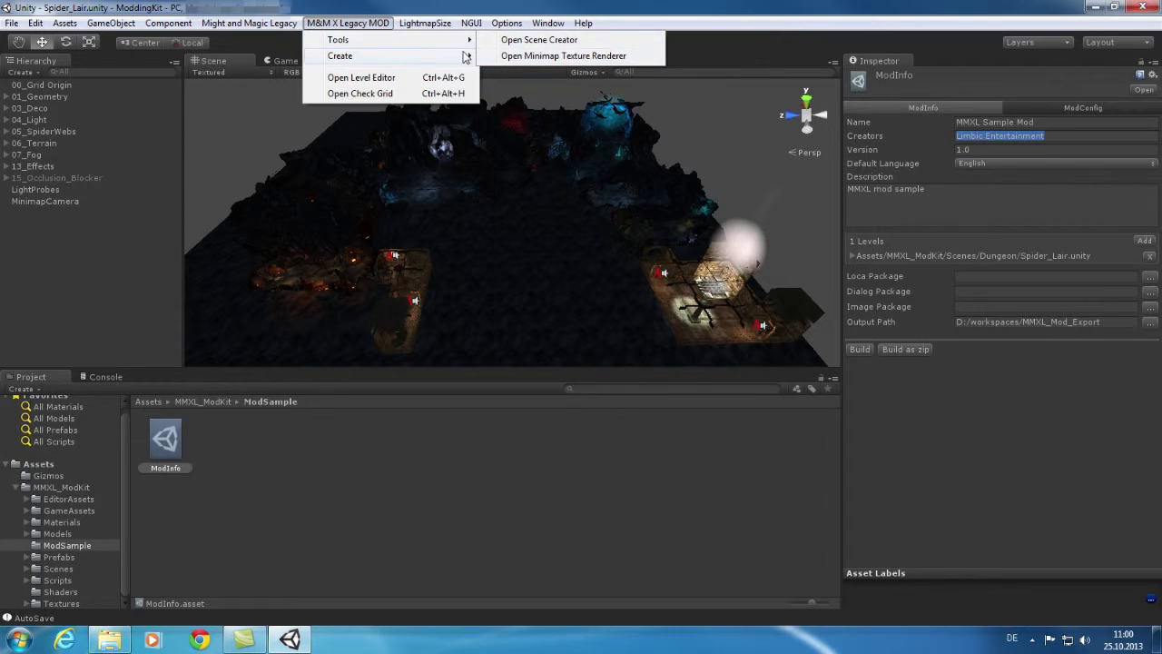
pyautogui.moveTo(458, 58)
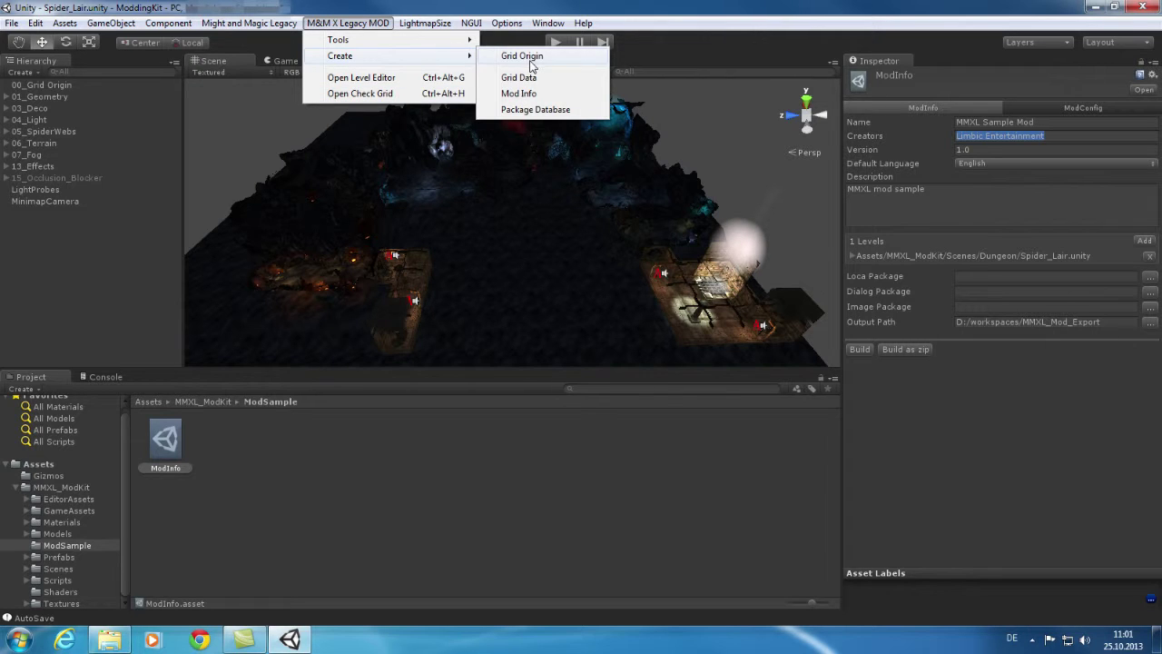
pyautogui.click(536, 110)
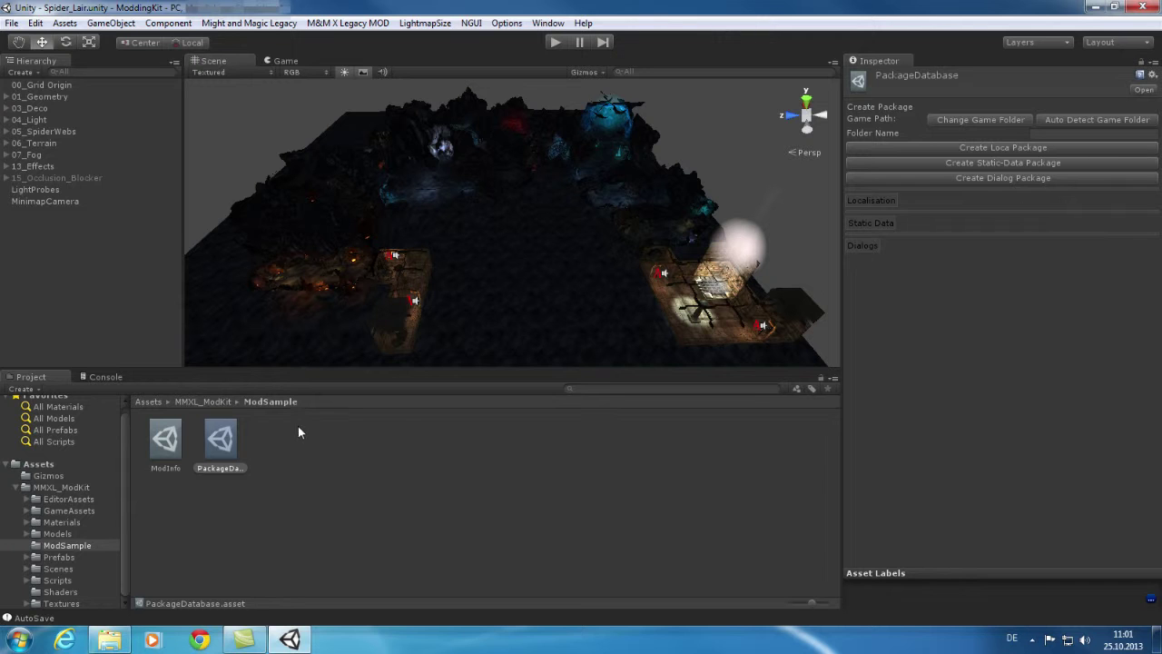
# - Set StaticData path to Assets/MMXL_ModKit/GameAssets/Staticdata, then enlarge the Level Editor on the Slot tab
pyautogui.click(165, 439)
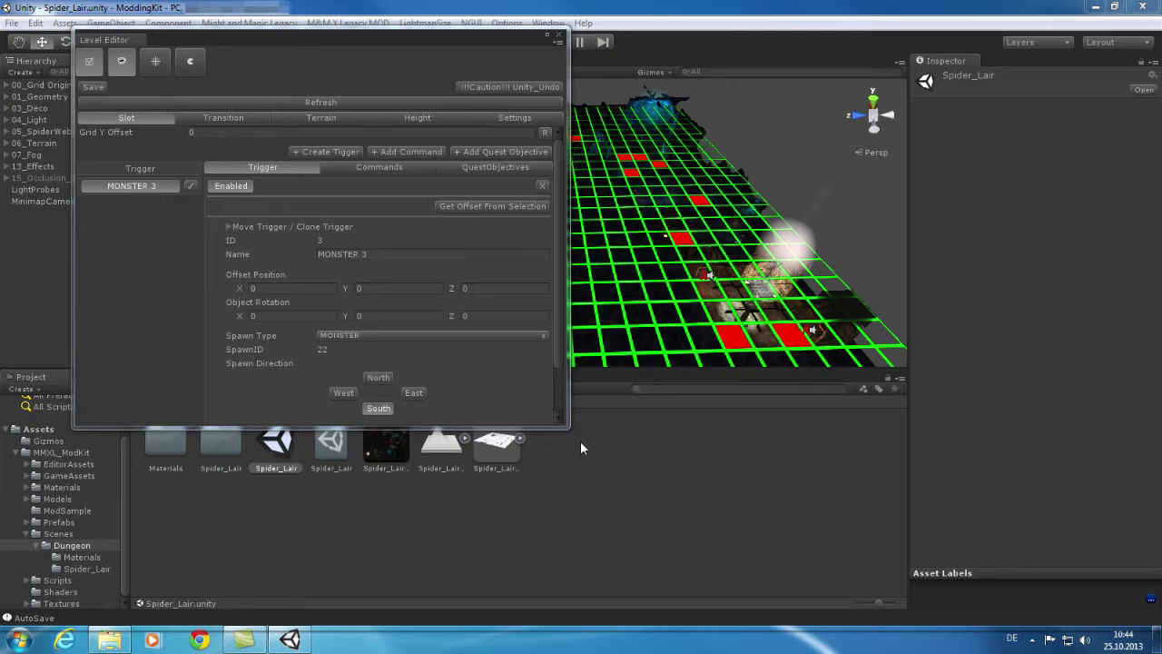
pyautogui.click(519, 119)
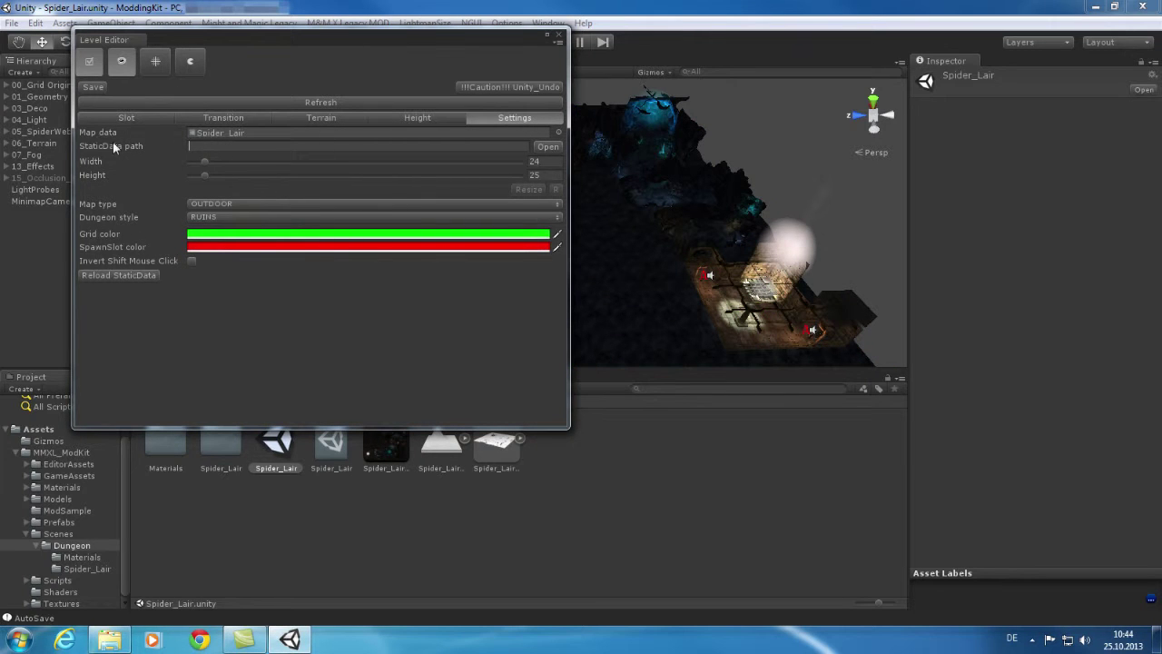
pyautogui.click(548, 146)
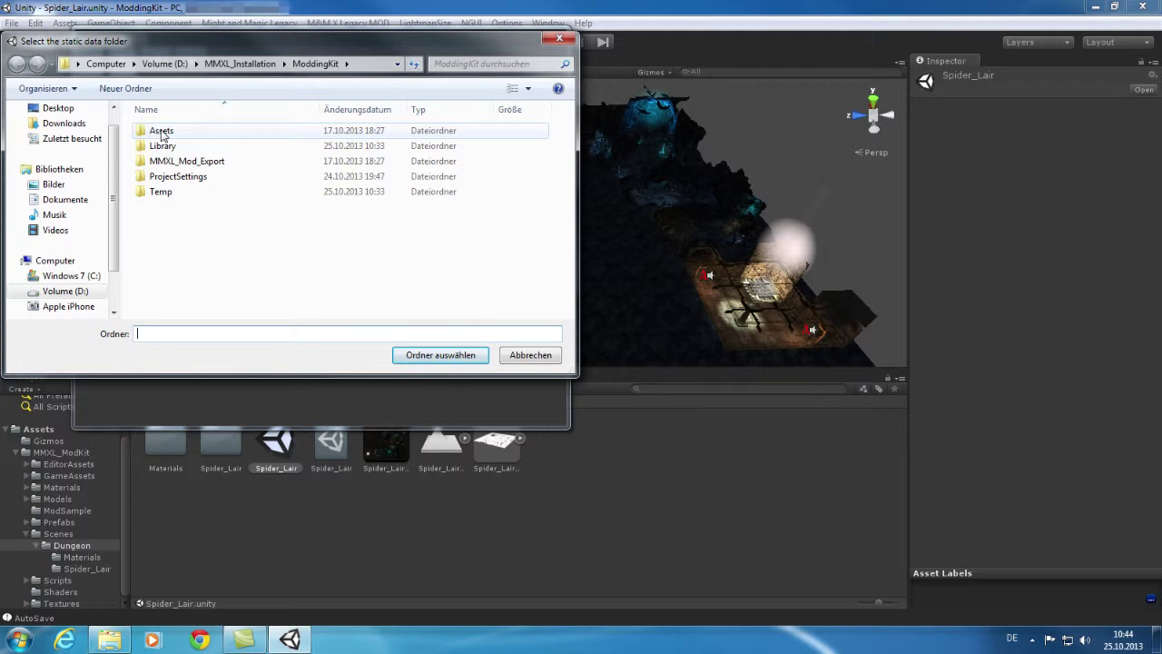
pyautogui.doubleClick(162, 133)
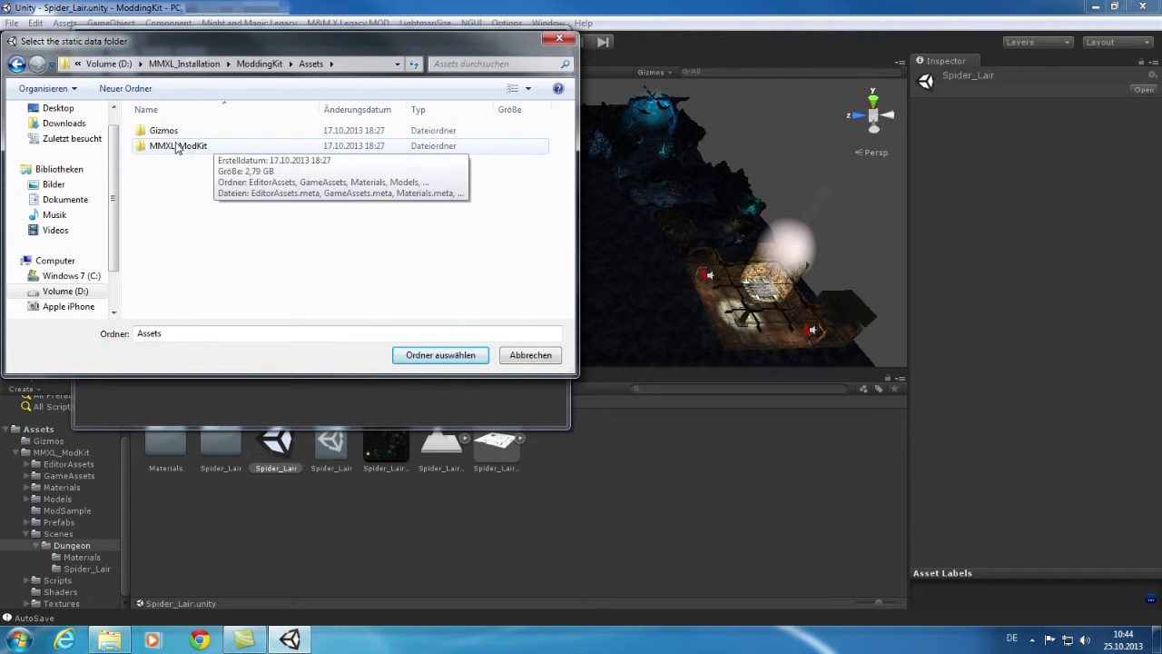
pyautogui.doubleClick(171, 150)
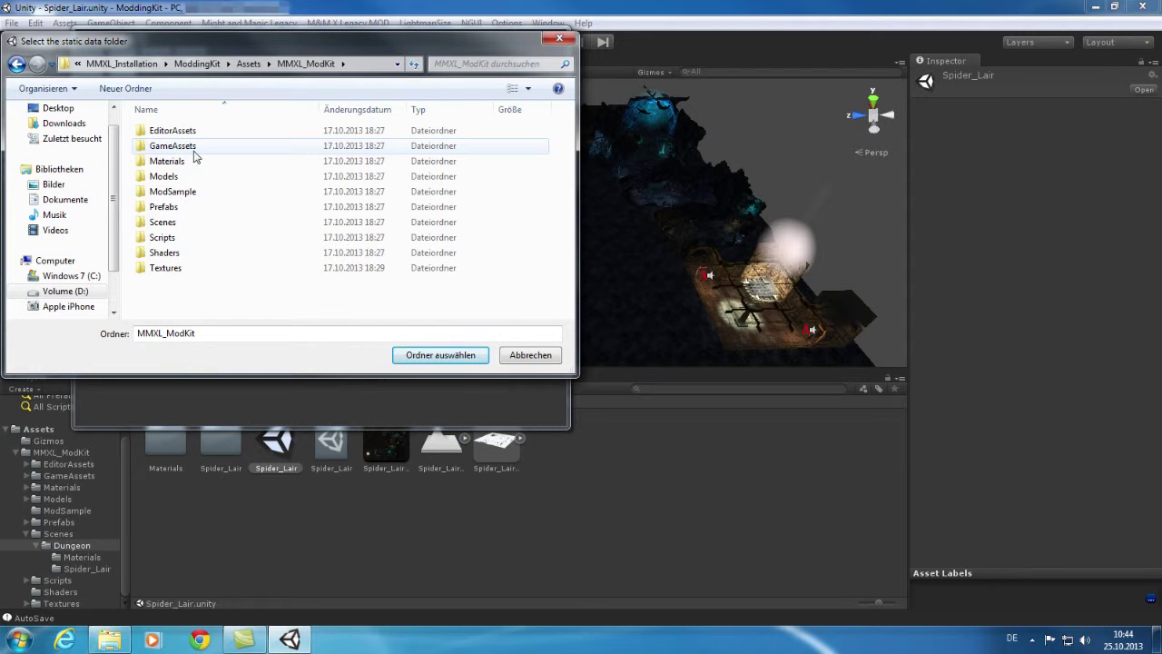
pyautogui.doubleClick(177, 150)
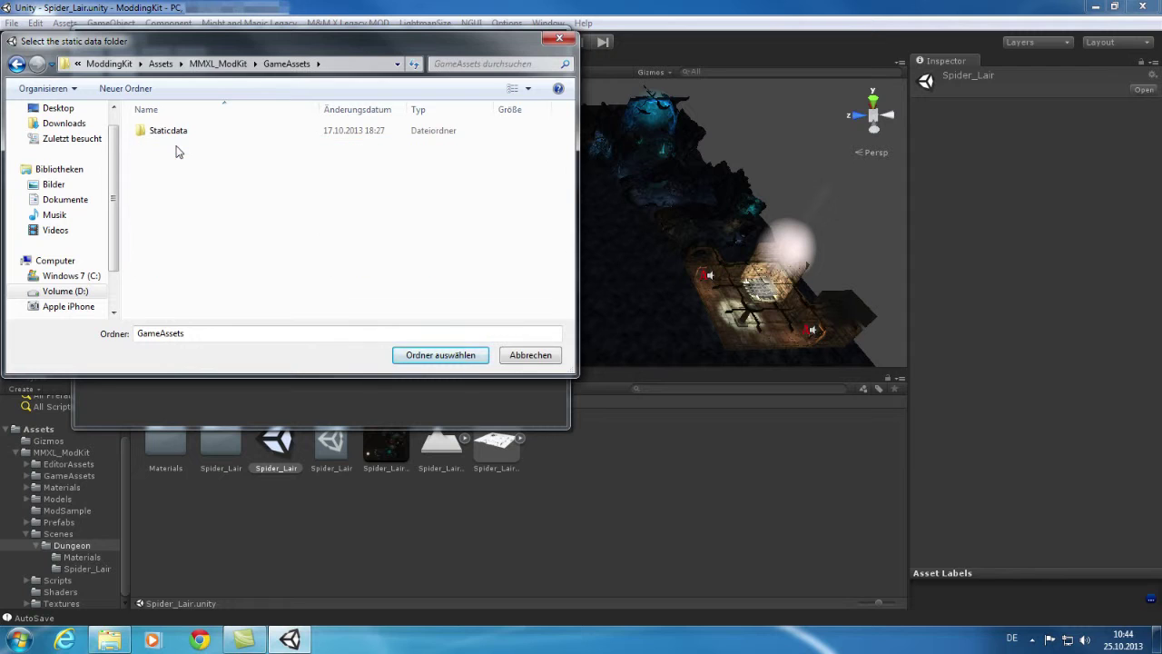
pyautogui.click(180, 132)
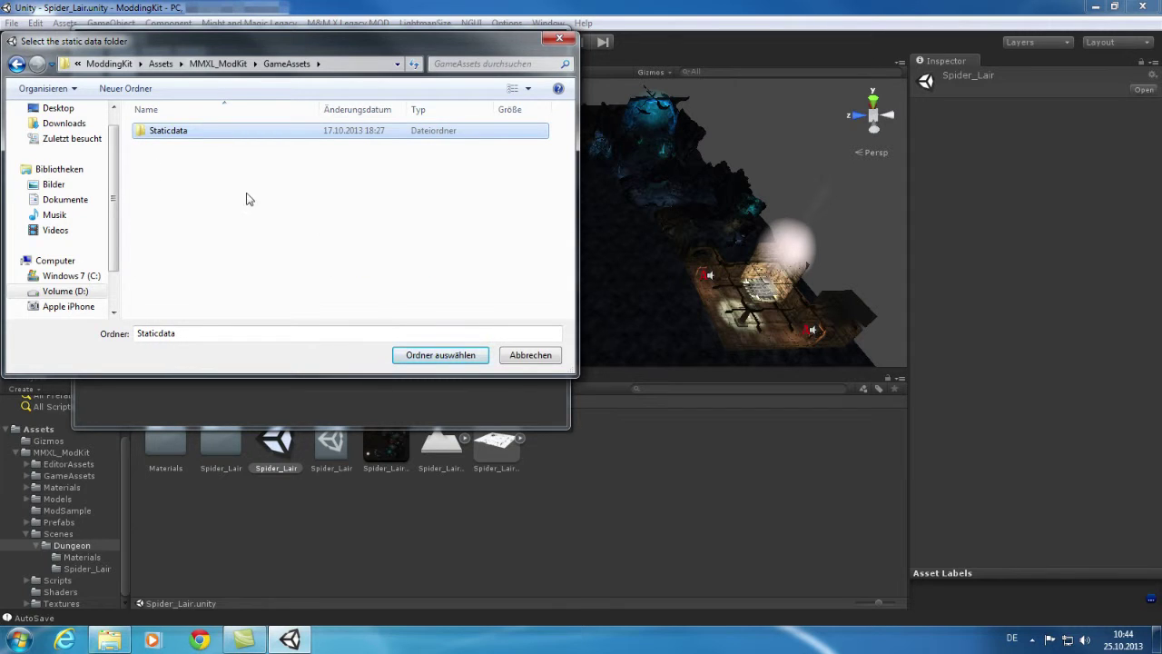
pyautogui.click(433, 356)
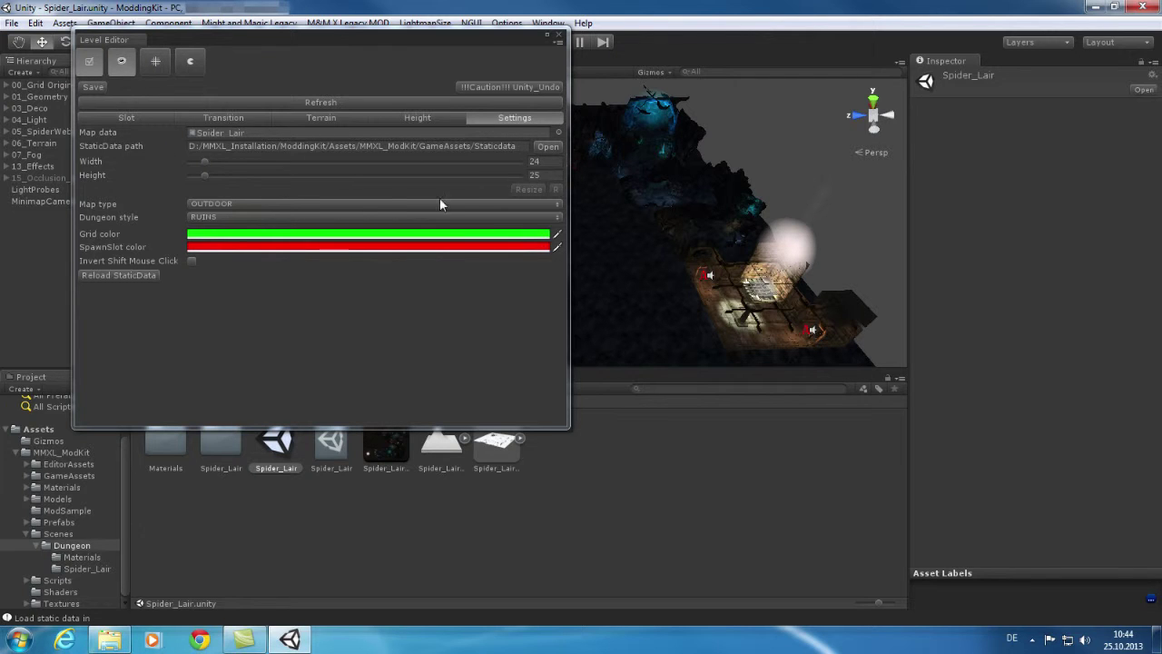
pyautogui.click(138, 118)
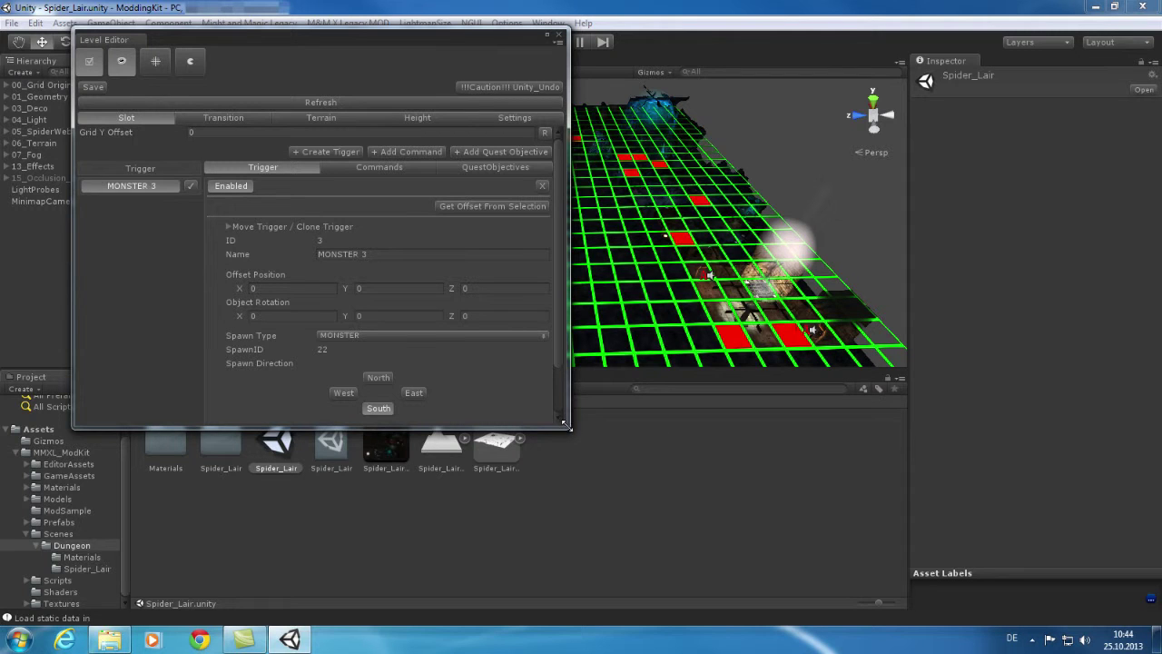
pyautogui.moveTo(564, 430); pyautogui.dragTo(570, 505)
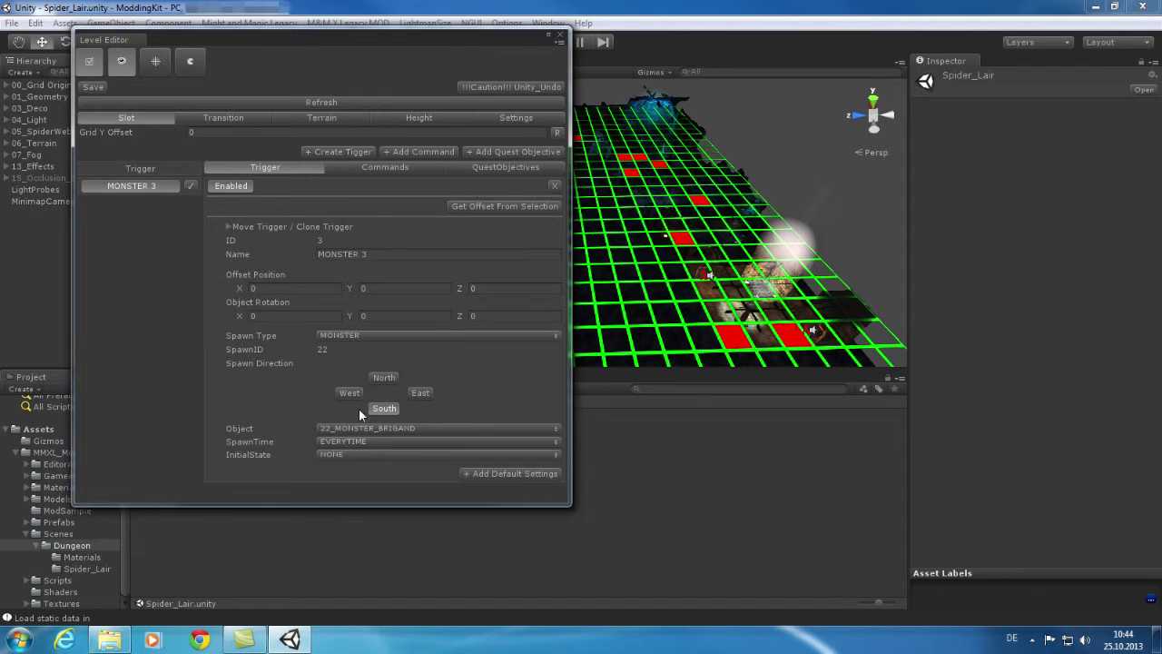
# - Make the MONSTER 3 trigger spawn 62_MONSTER_ELITE_CORAL_PRIESTESS instead of 22_MONSTER_BRIGAND
pyautogui.click(489, 429)
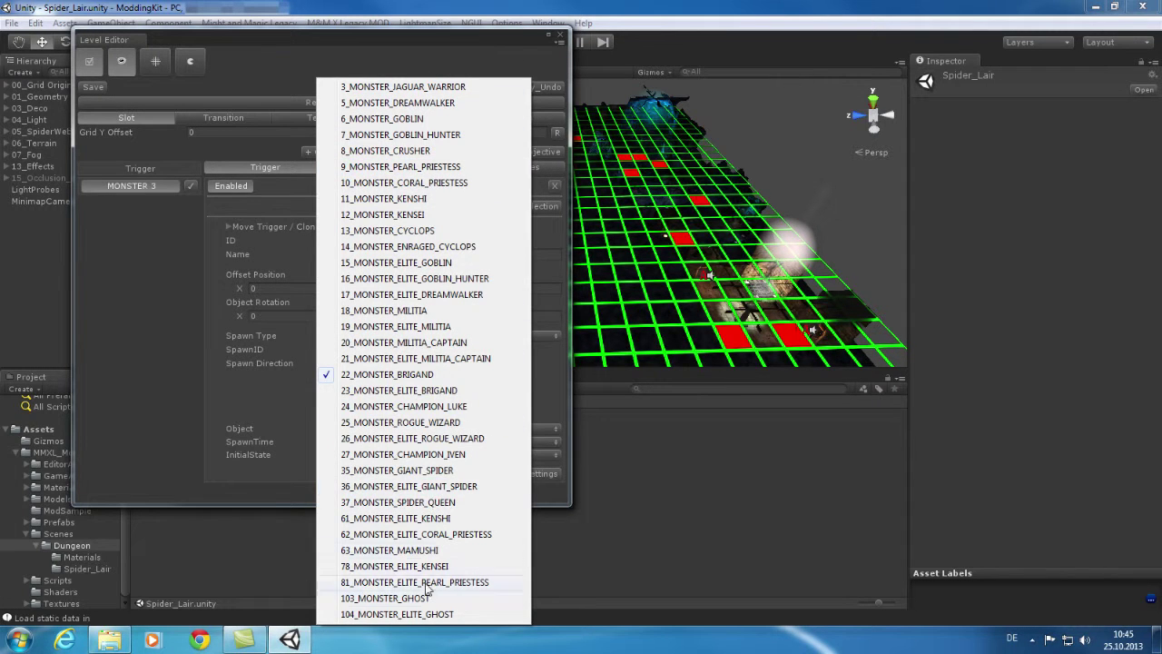
pyautogui.click(485, 532)
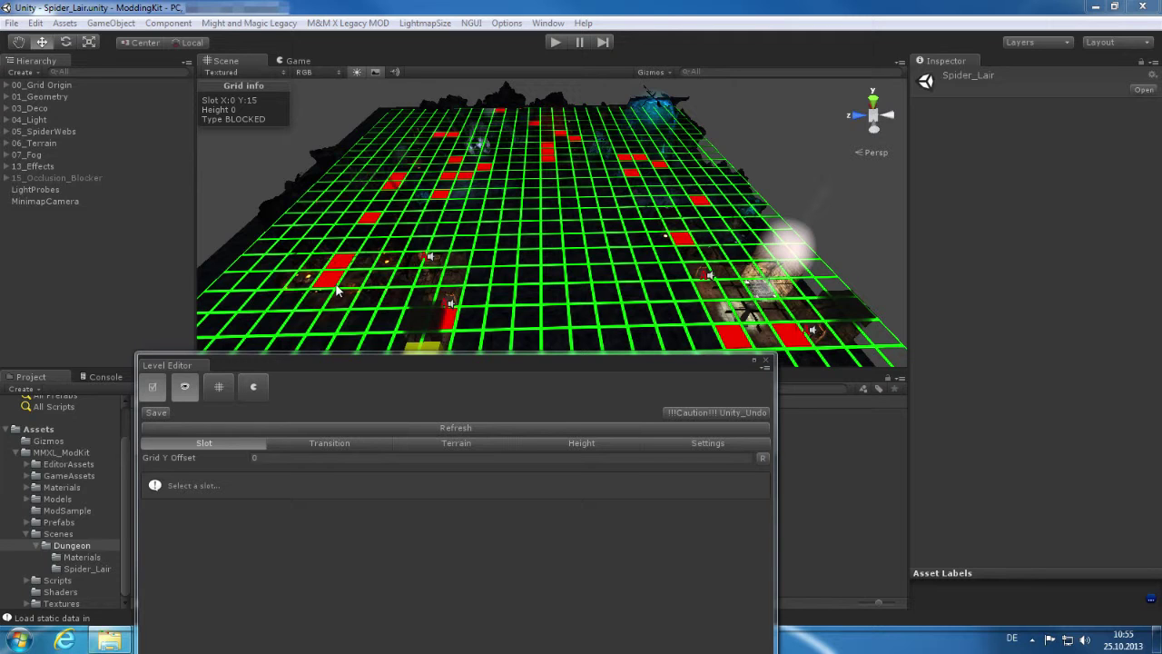
# - Make one corridor slot passable north-south and open another in all four directions
pyautogui.click(337, 289)
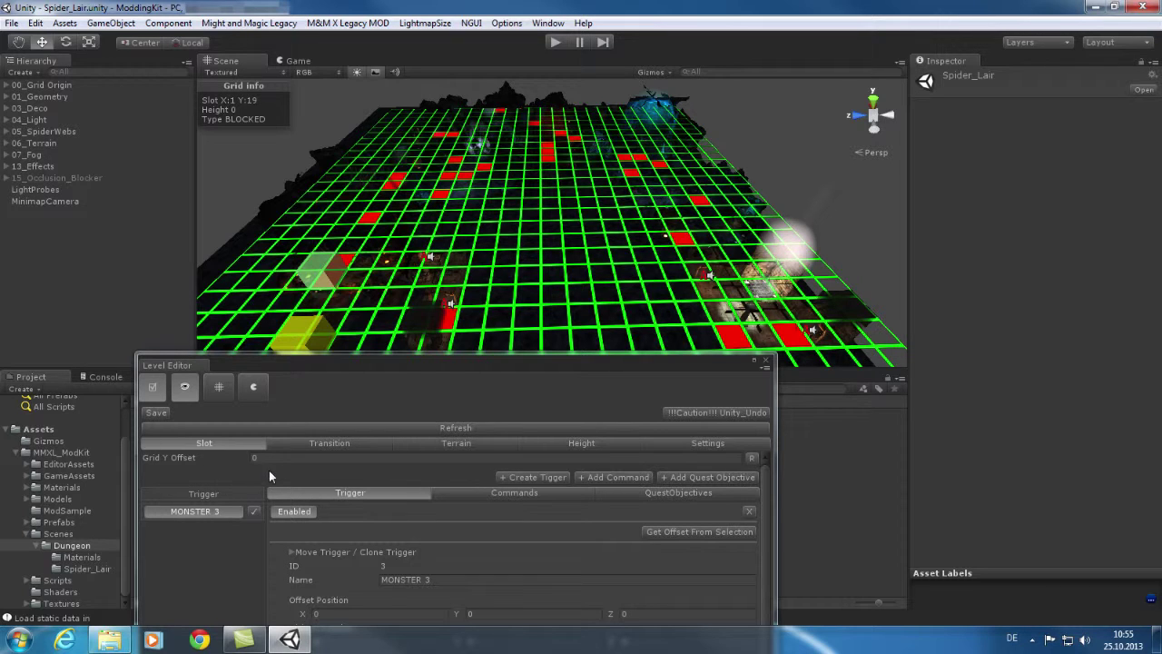
pyautogui.click(343, 442)
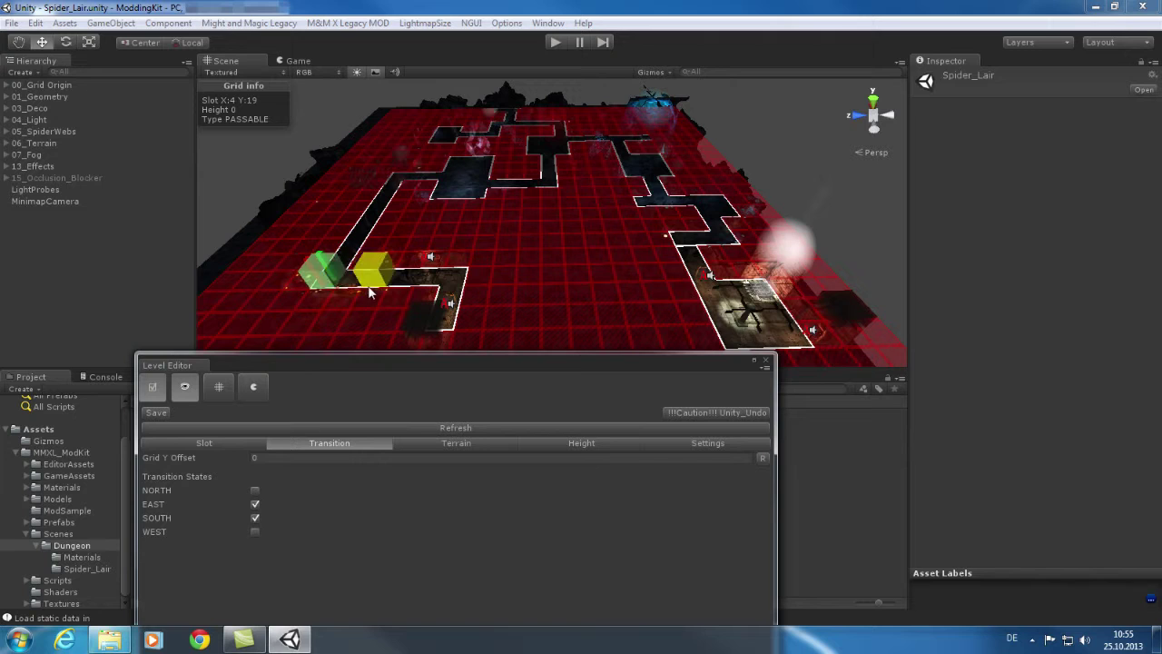
pyautogui.click(359, 287)
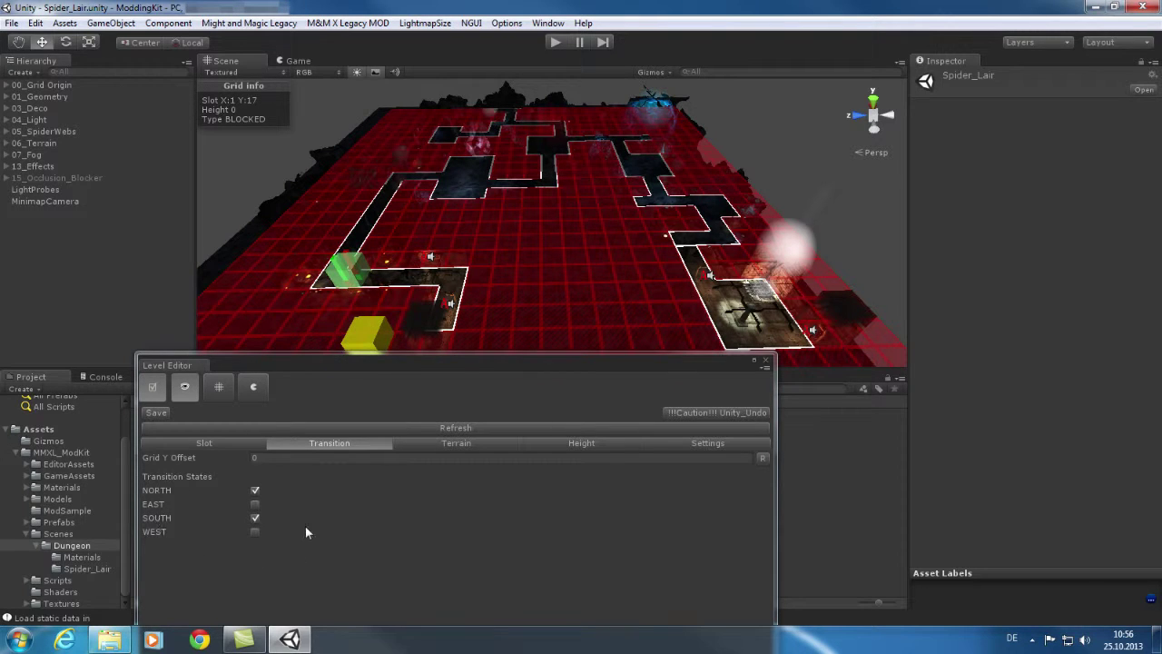
pyautogui.click(453, 178)
pyautogui.click(465, 177)
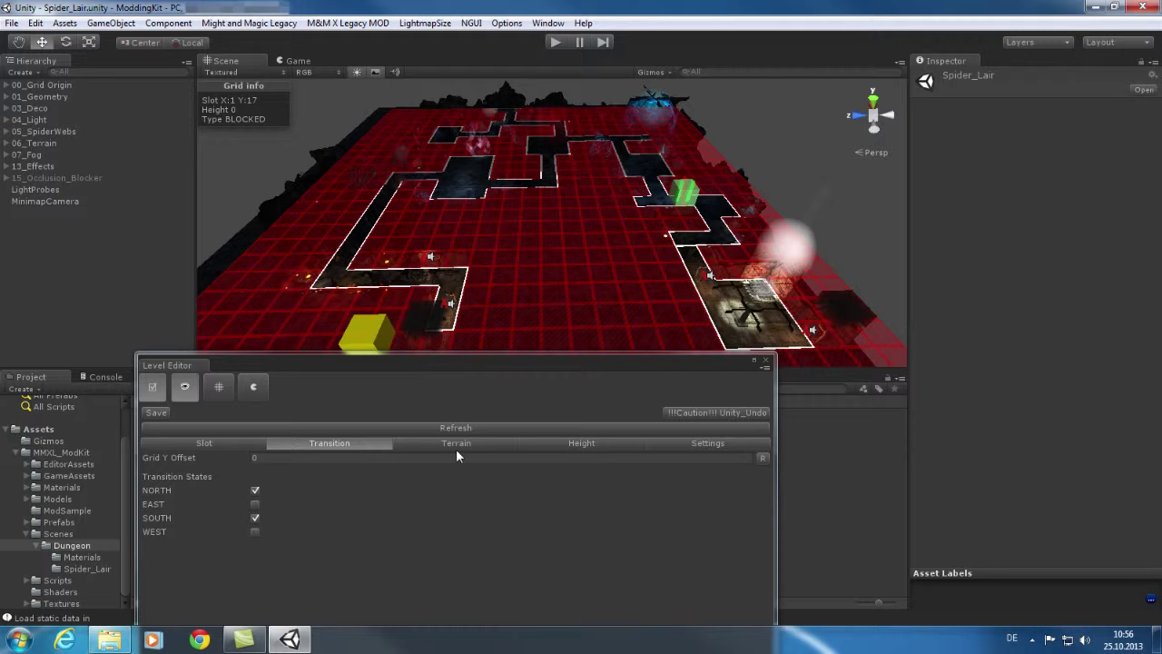
# - View the Level Editor's Terrain, Height and Settings tabs in turn
pyautogui.click(457, 443)
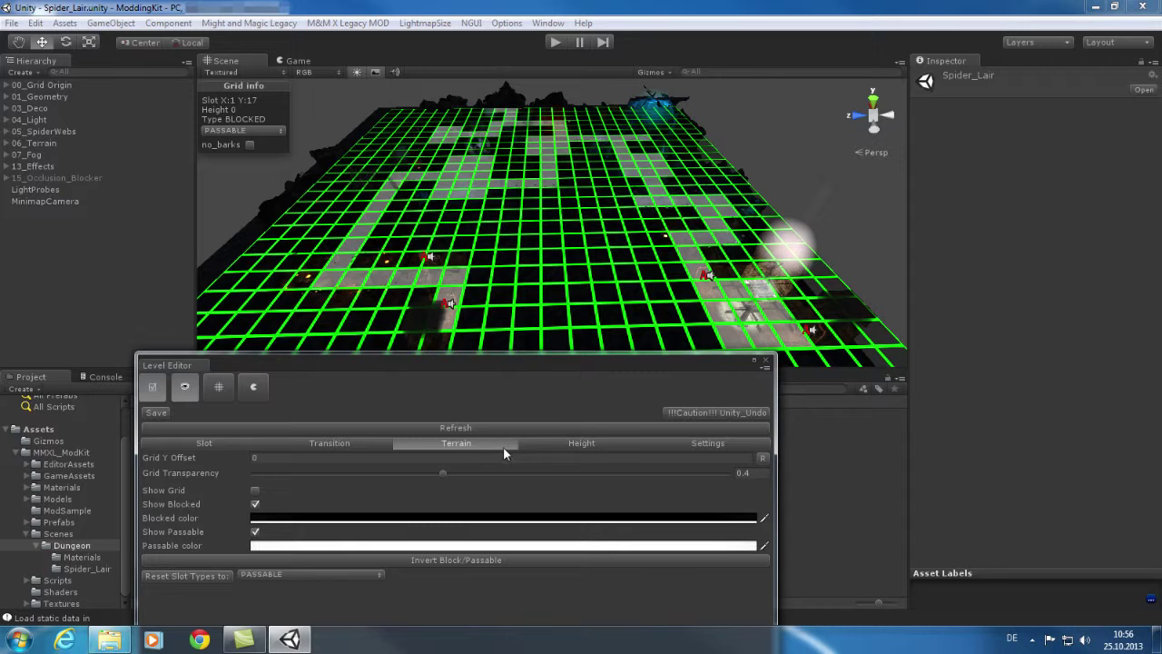
pyautogui.click(557, 447)
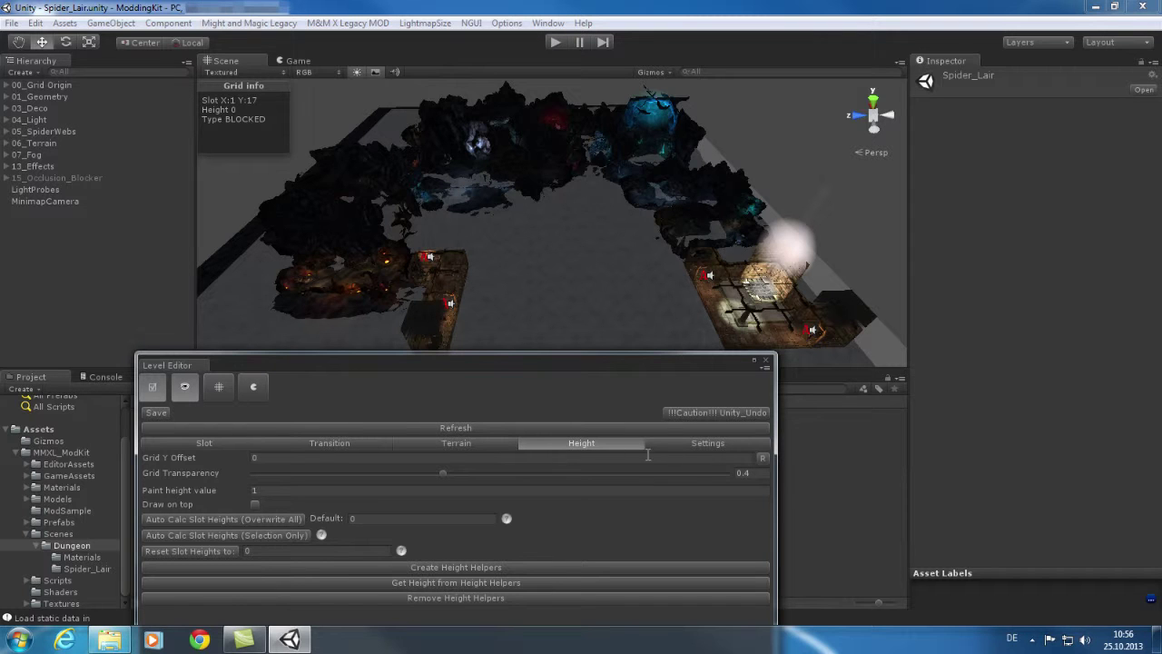
pyautogui.click(705, 445)
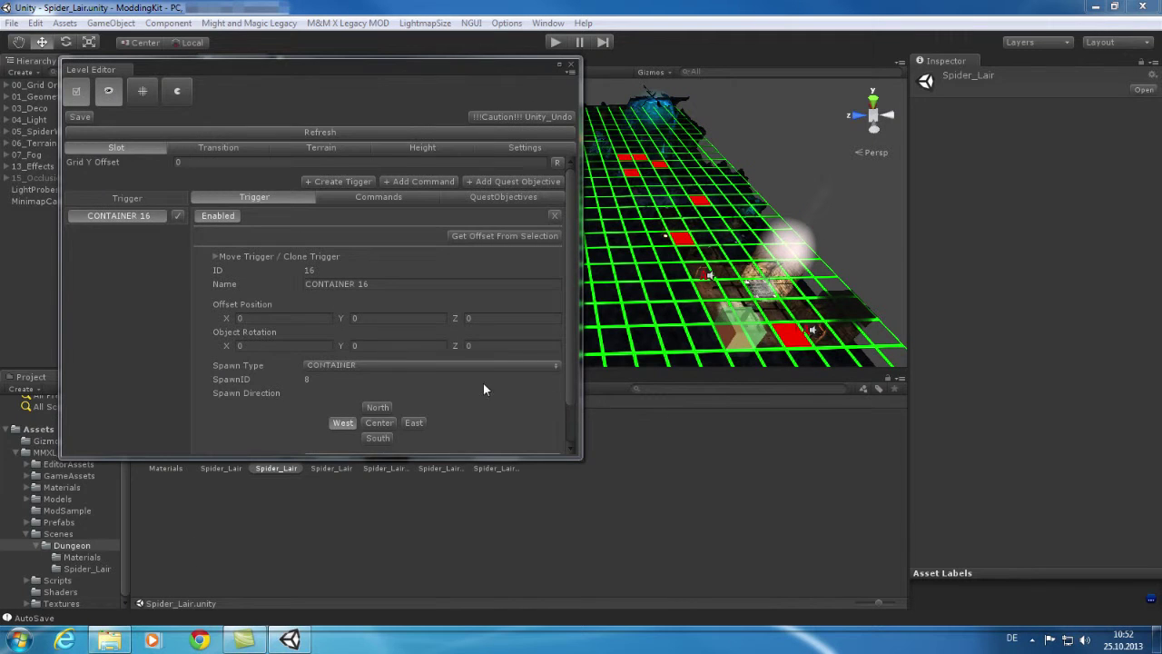
# - Keep CONTAINER 16's spawn type as CONTAINER and show its commands
pyautogui.click(423, 365)
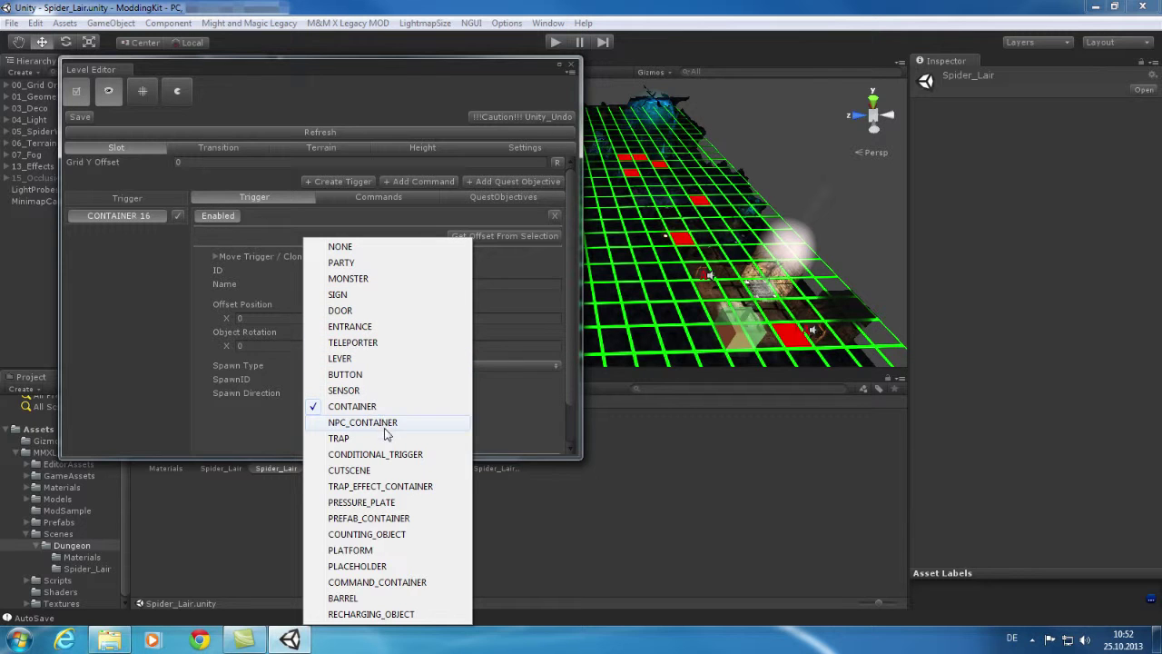
pyautogui.click(368, 218)
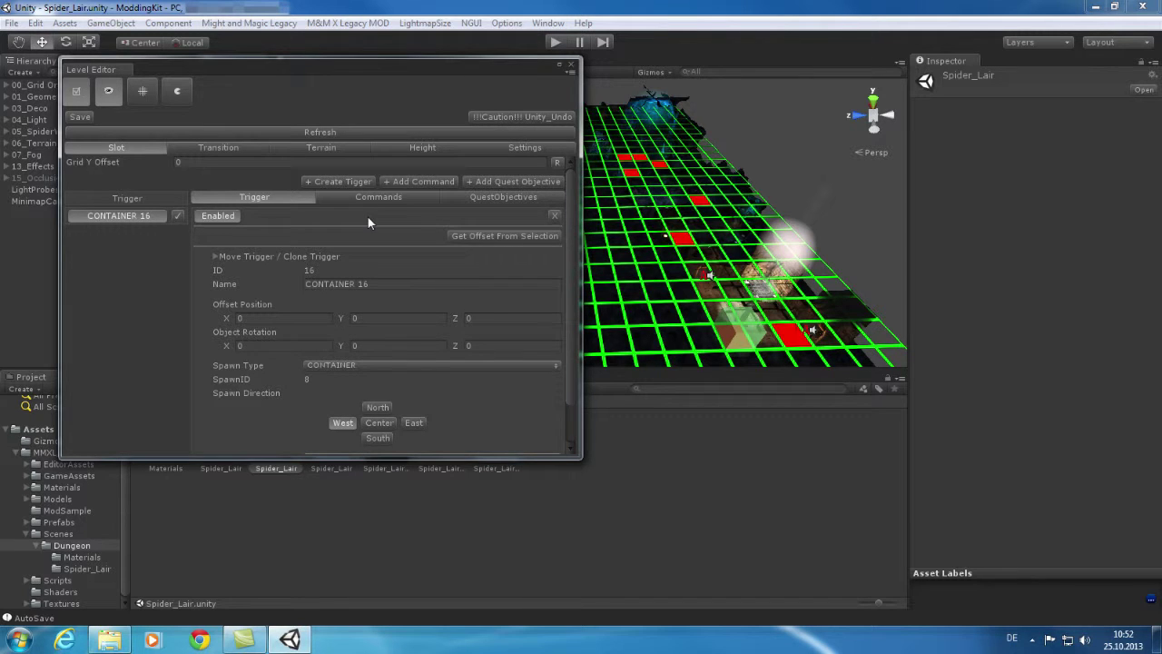
pyautogui.click(380, 200)
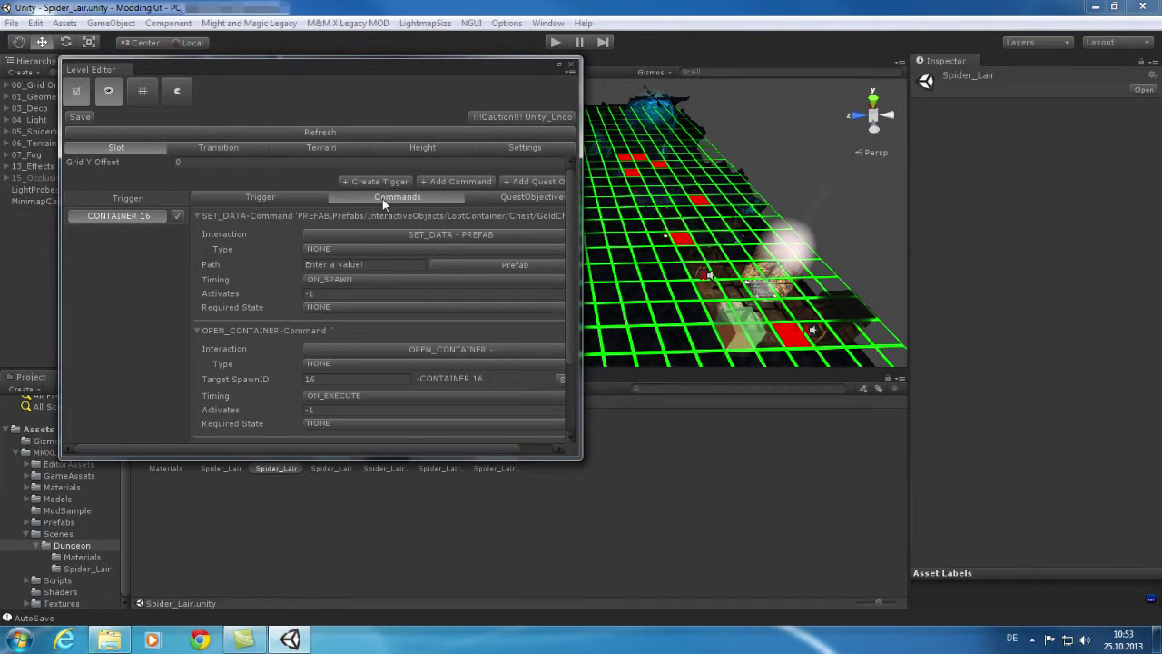
# - Widen the Level Editor and inspect the GoldChest prefab choices without changing them
pyautogui.moveTo(584, 456); pyautogui.dragTo(697, 459)
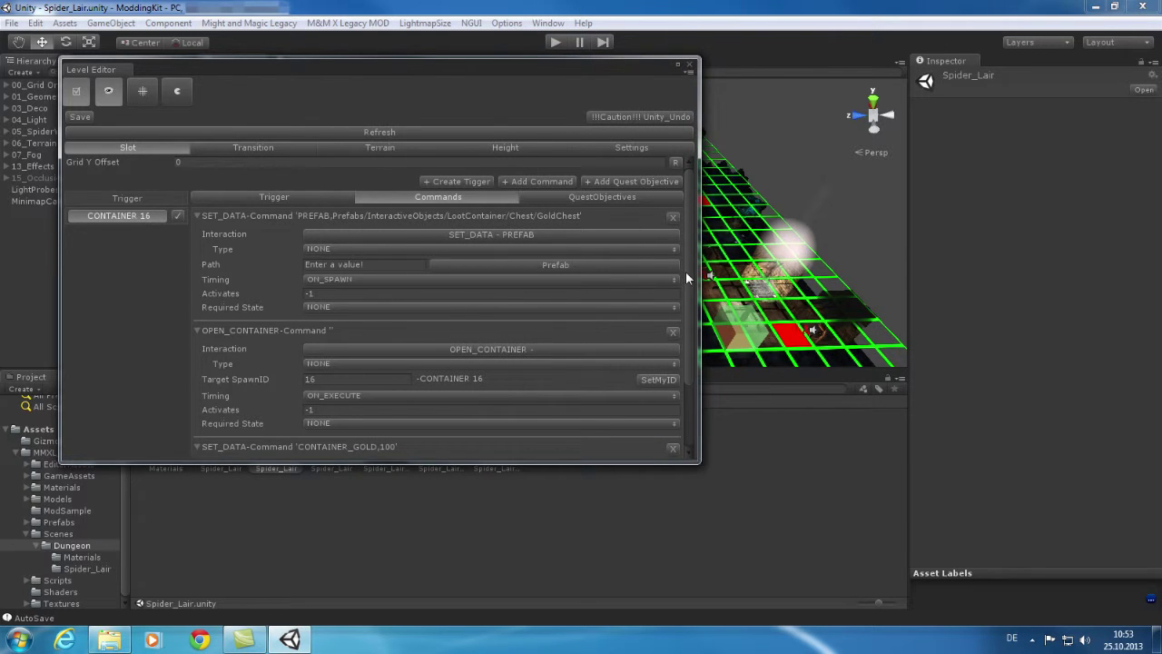
pyautogui.moveTo(687, 269); pyautogui.dragTo(694, 296)
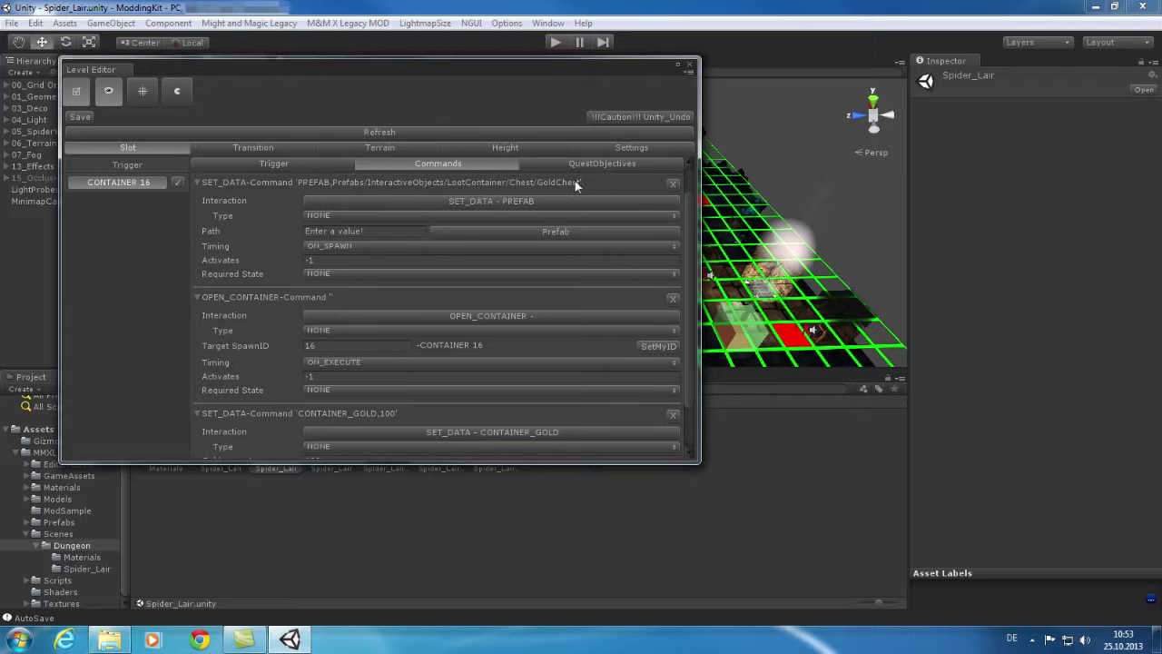
pyautogui.click(572, 231)
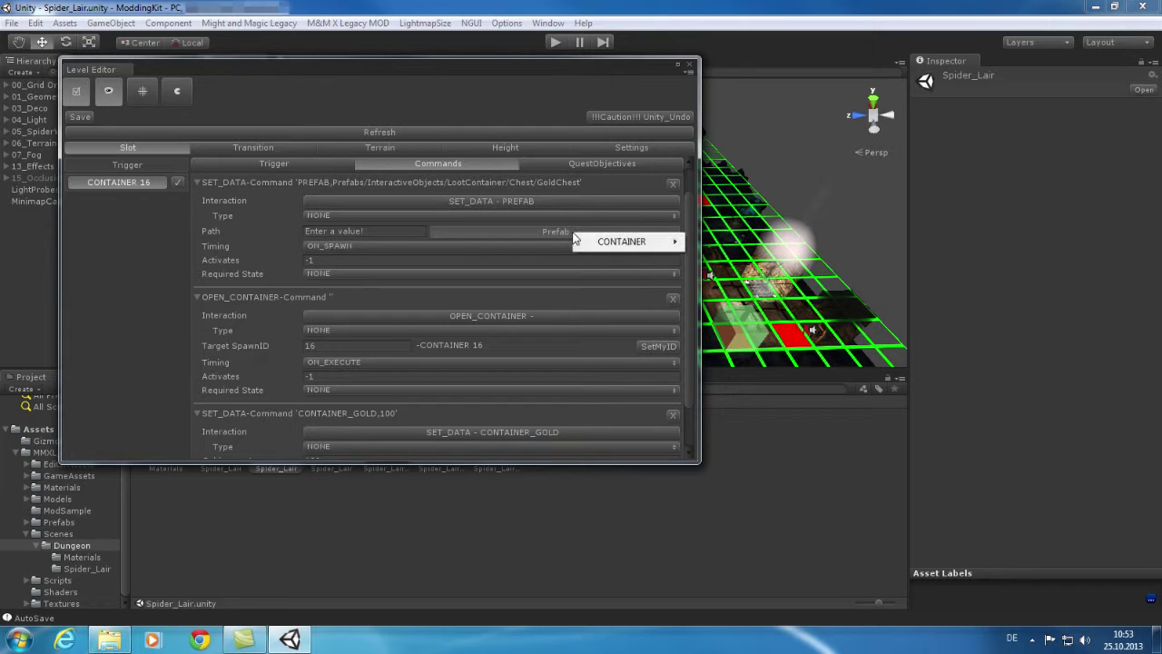
pyautogui.moveTo(646, 245)
pyautogui.click(559, 234)
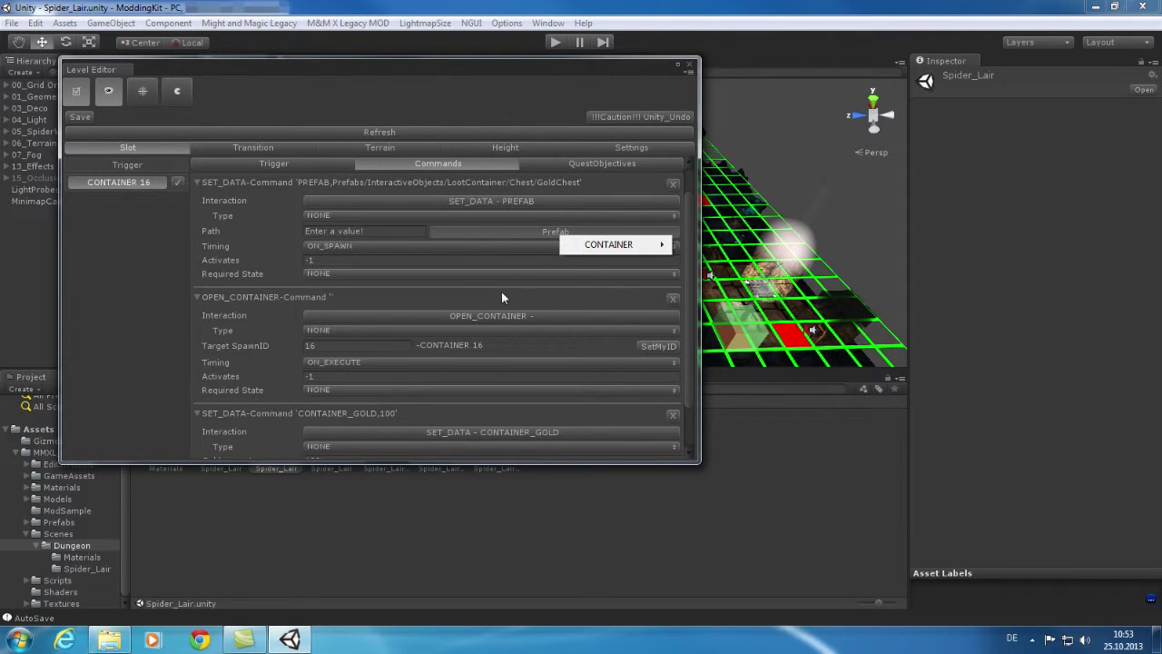
pyautogui.click(544, 347)
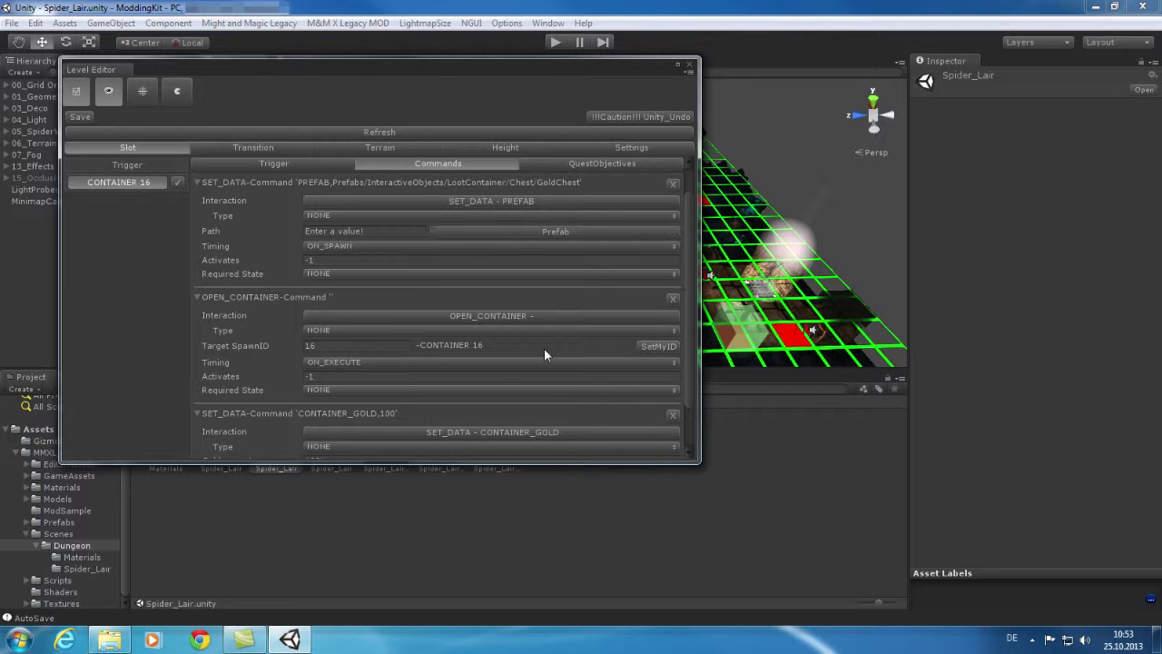
# - Scroll to the Goldamount 100 command, browse its Interaction types, and close the Level Editor
pyautogui.scroll(-3, 692, 345)
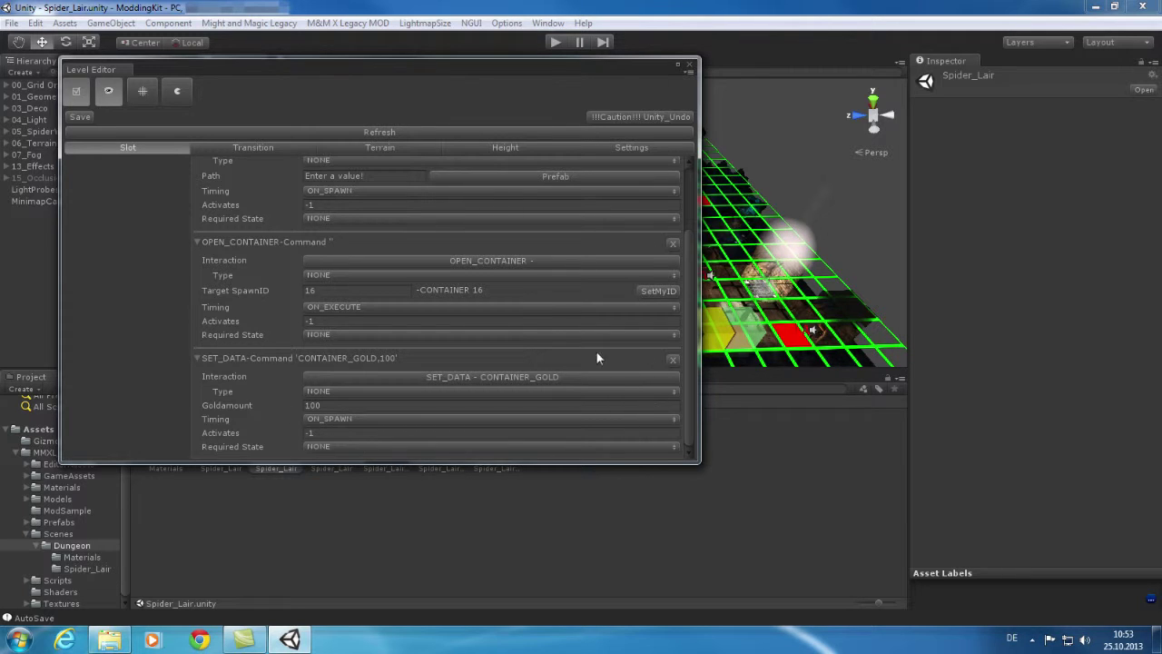
pyautogui.click(512, 378)
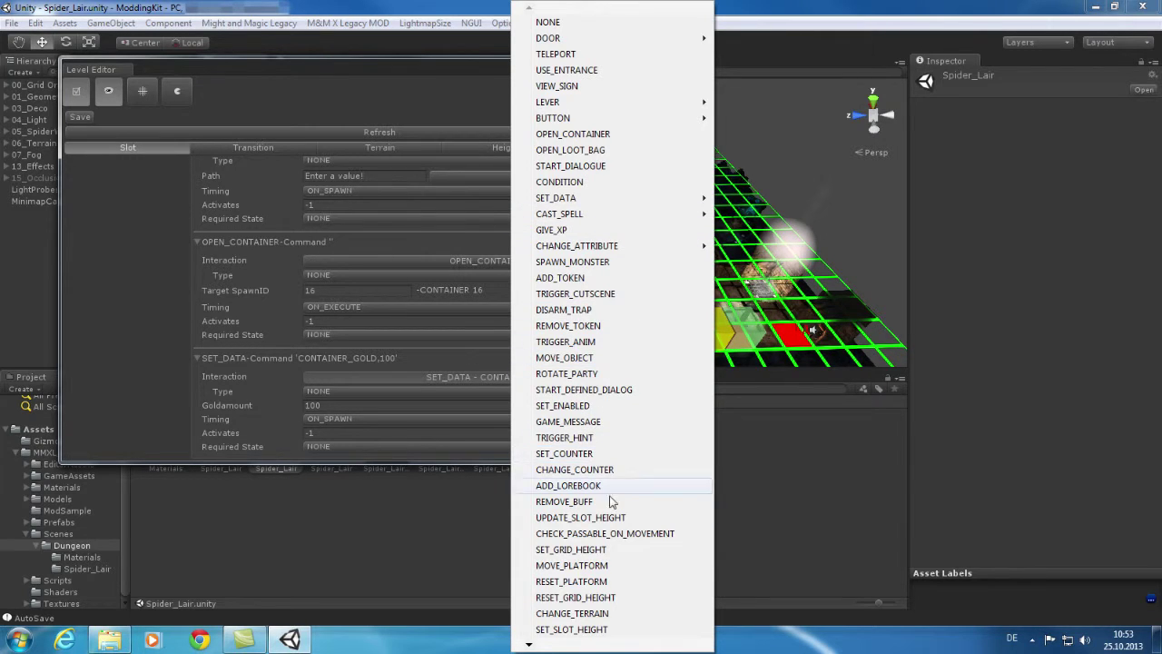
pyautogui.moveTo(529, 644)
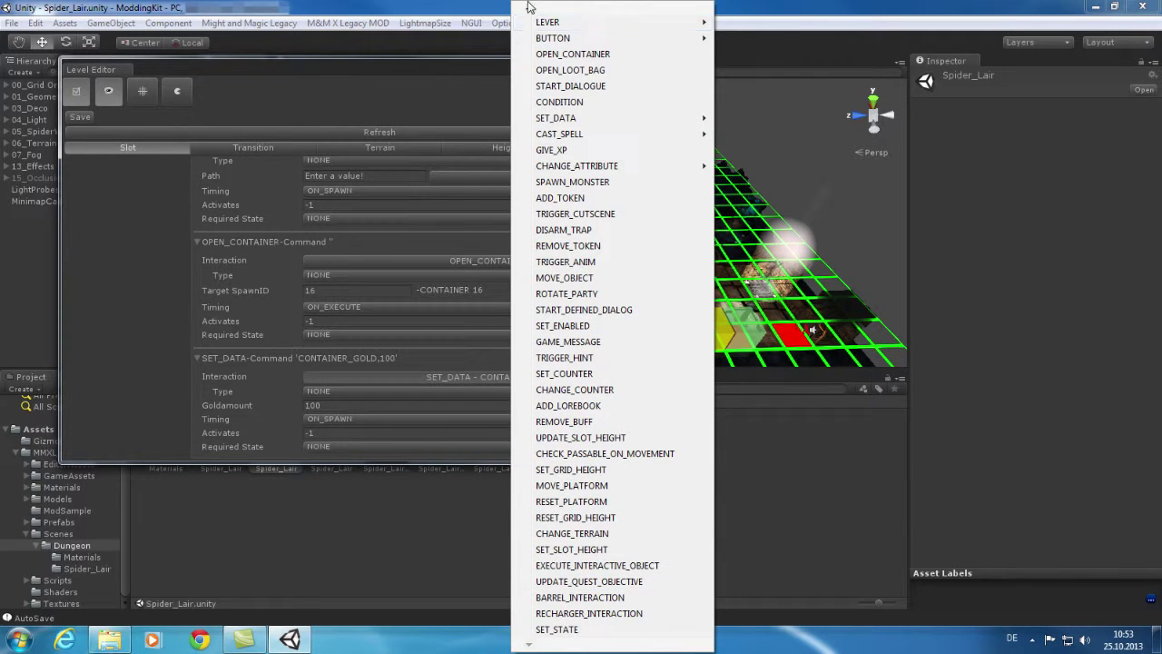
pyautogui.moveTo(528, 10)
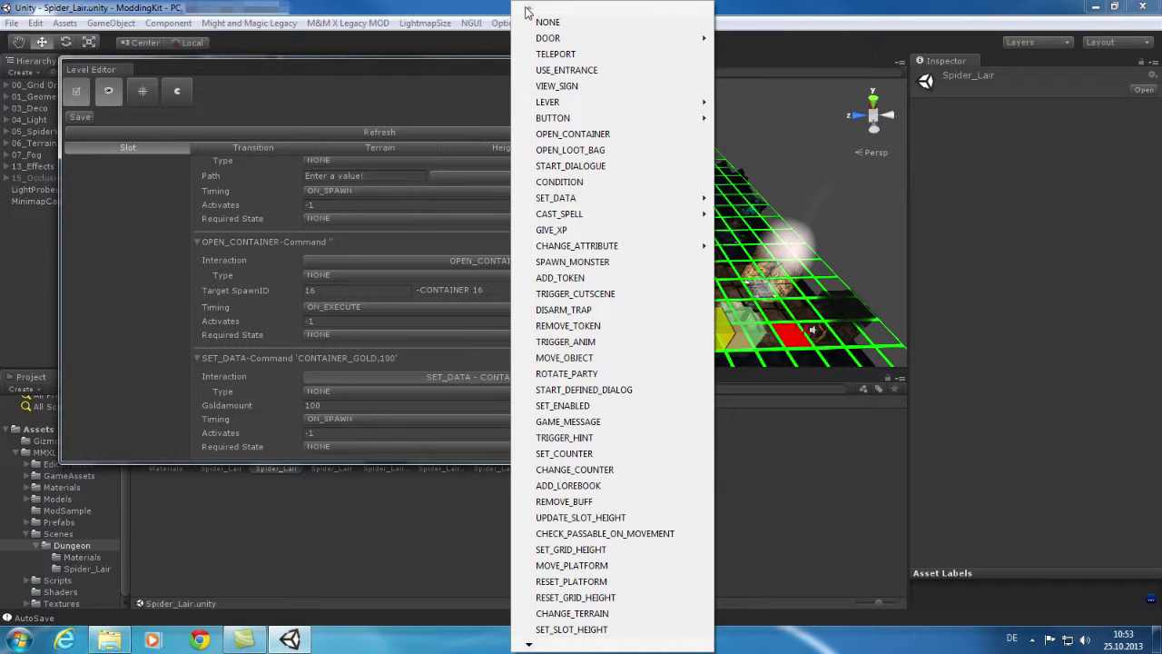
pyautogui.moveTo(591, 203)
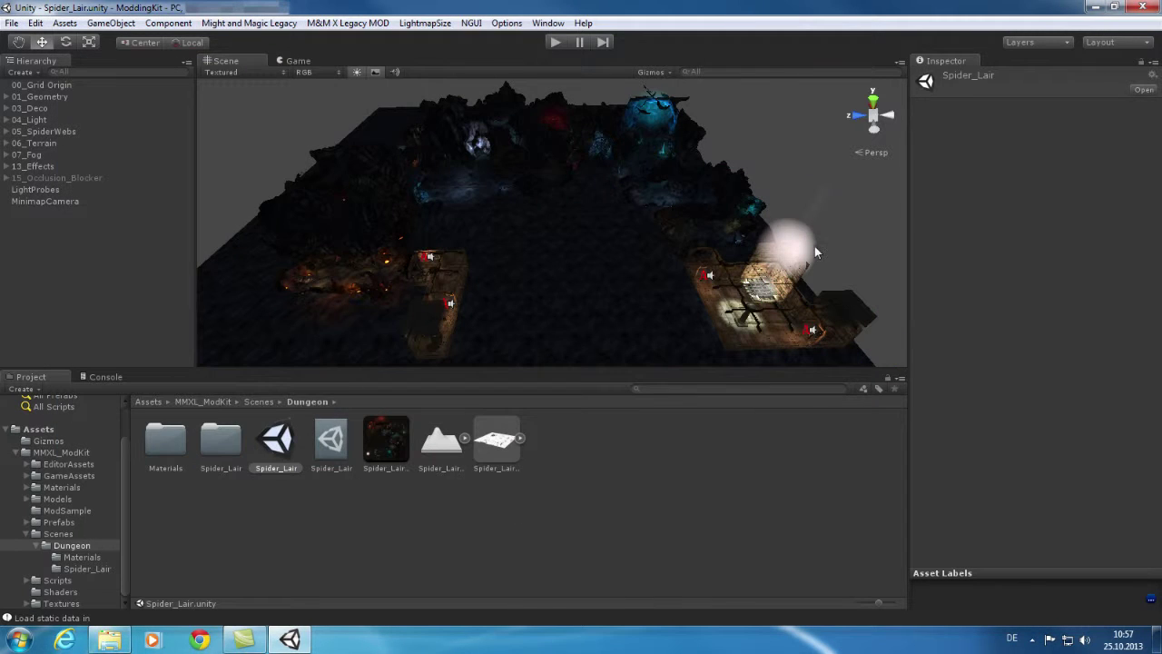
# - Collapse Scenes and select the ModInfo asset in the ModSample folder
pyautogui.click(122, 452)
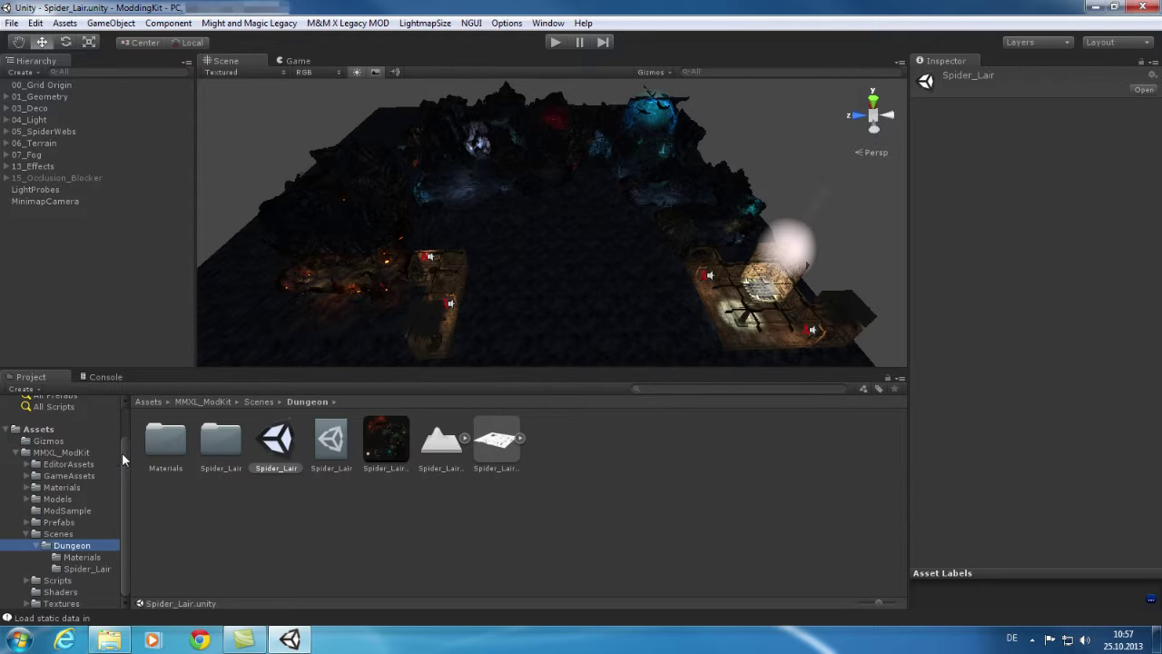
pyautogui.click(25, 536)
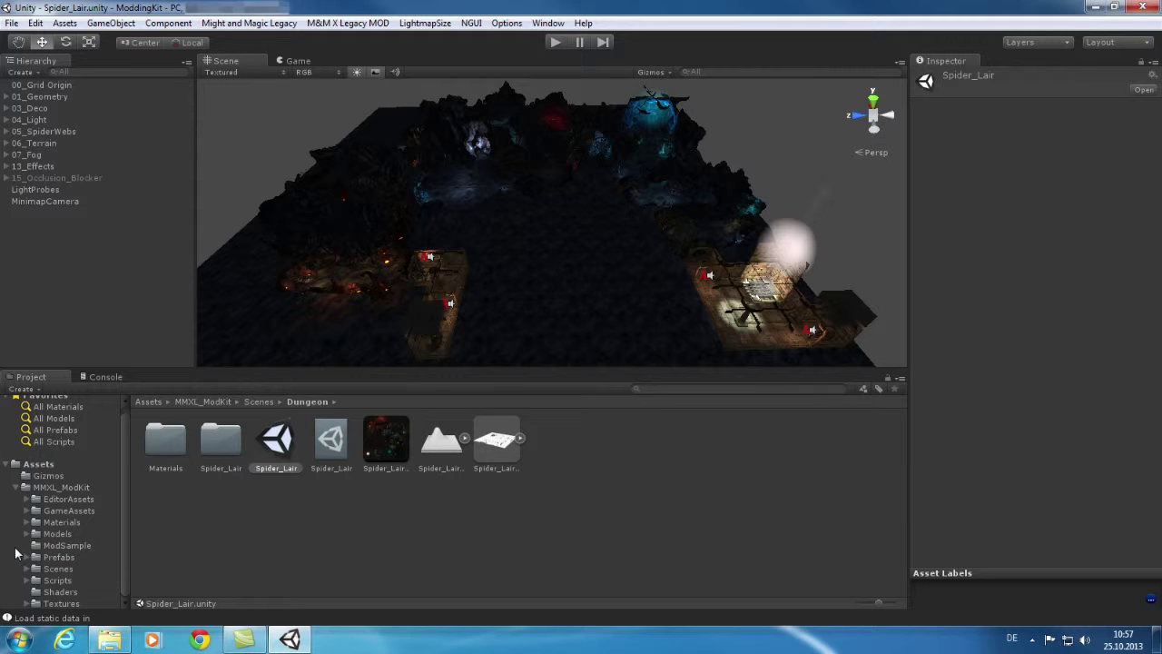
pyautogui.click(68, 545)
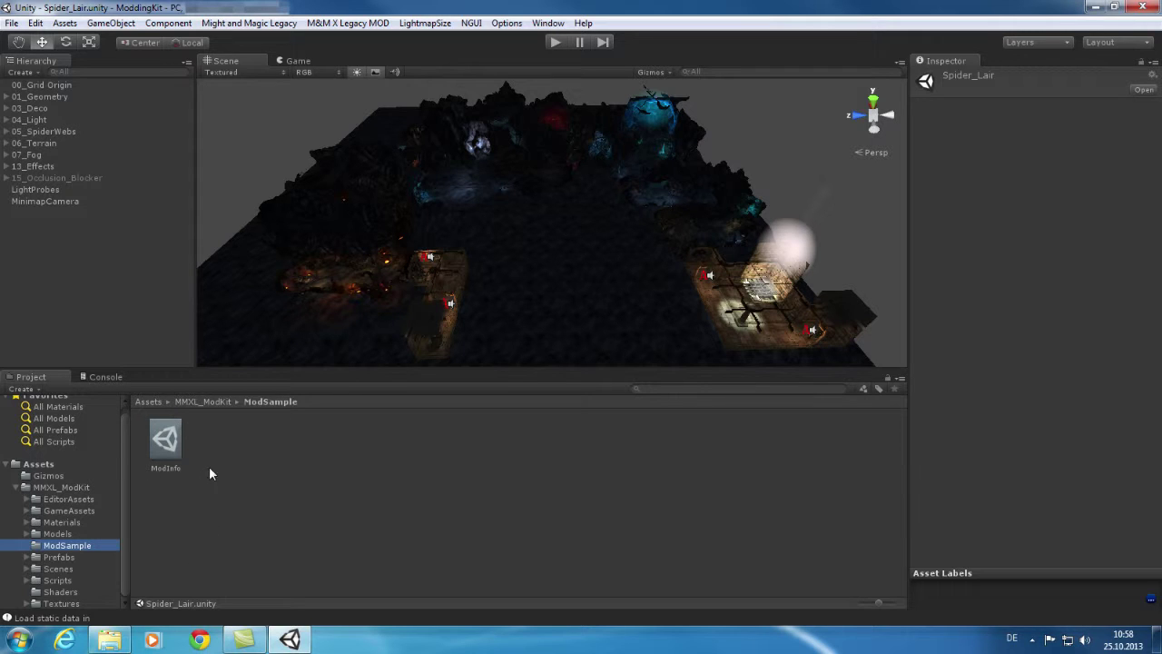
pyautogui.click(166, 440)
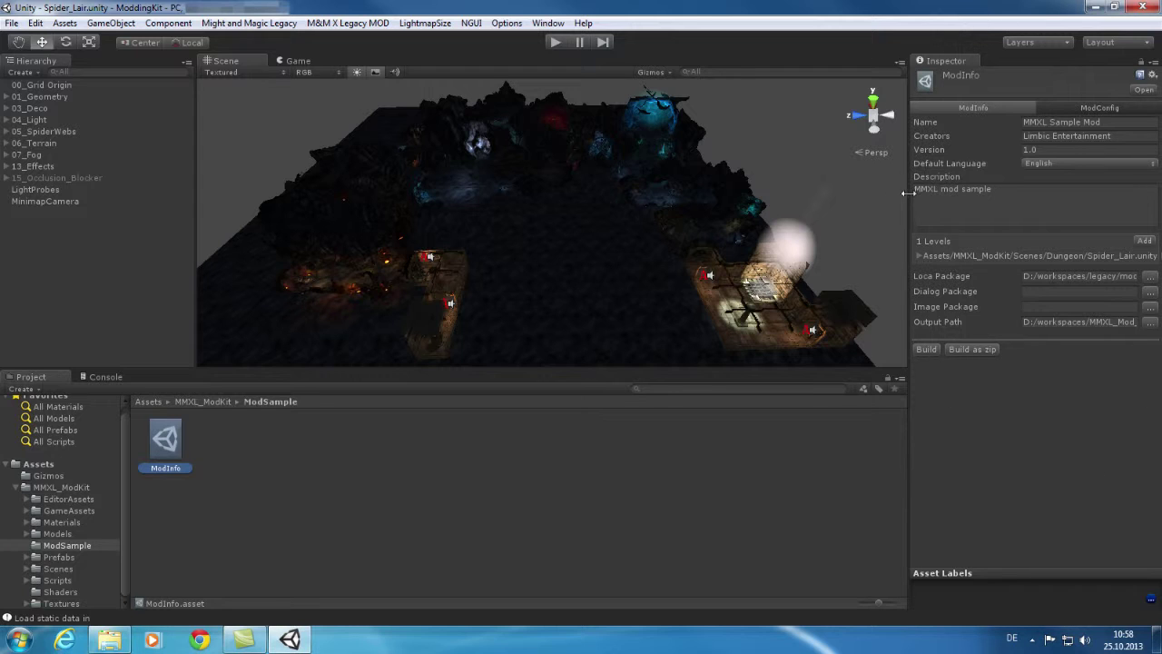
# - Widen the Inspector, keep English as default language, and set the description 'MMXL mod sample'
pyautogui.moveTo(908, 193); pyautogui.dragTo(843, 194)
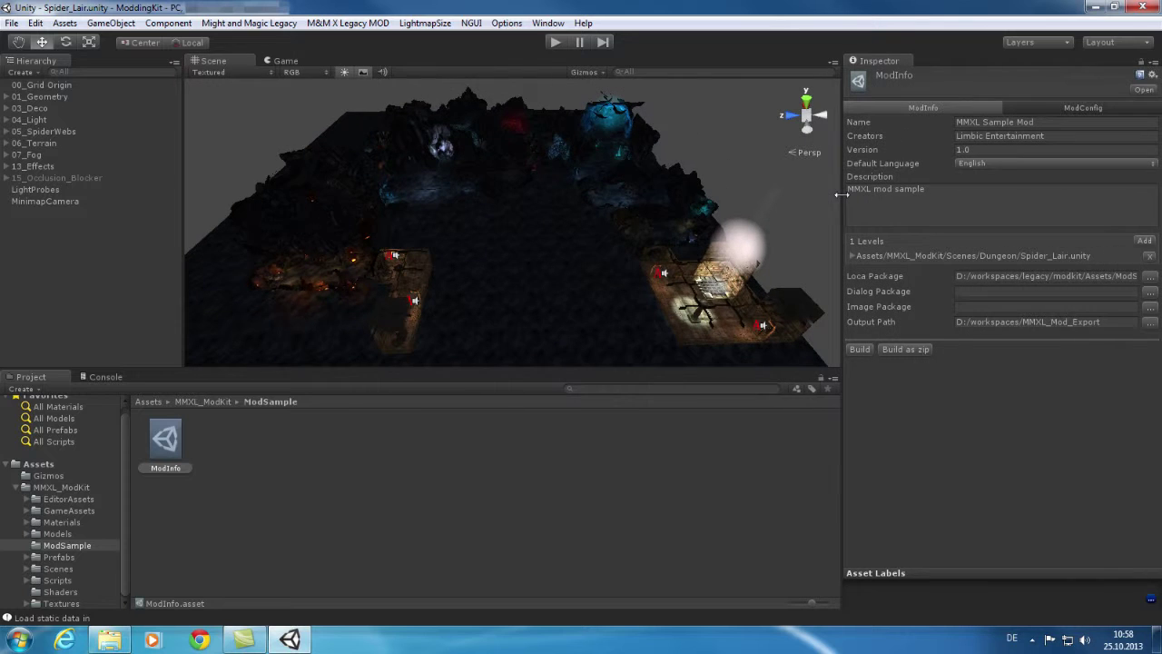
pyautogui.click(997, 163)
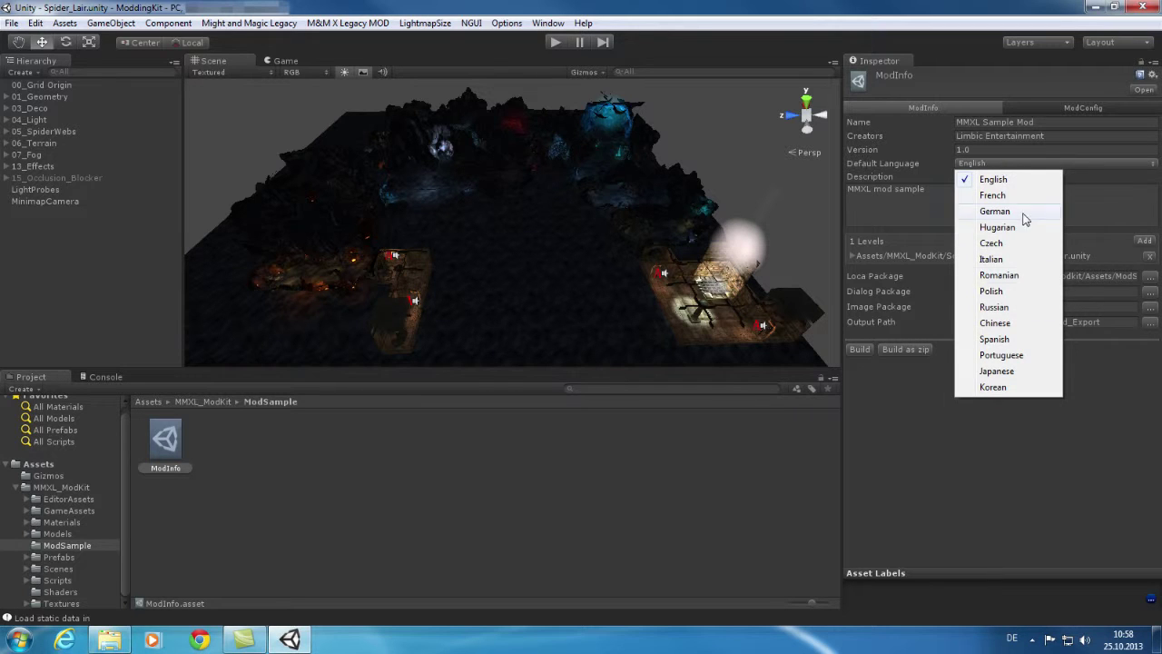
pyautogui.click(1109, 176)
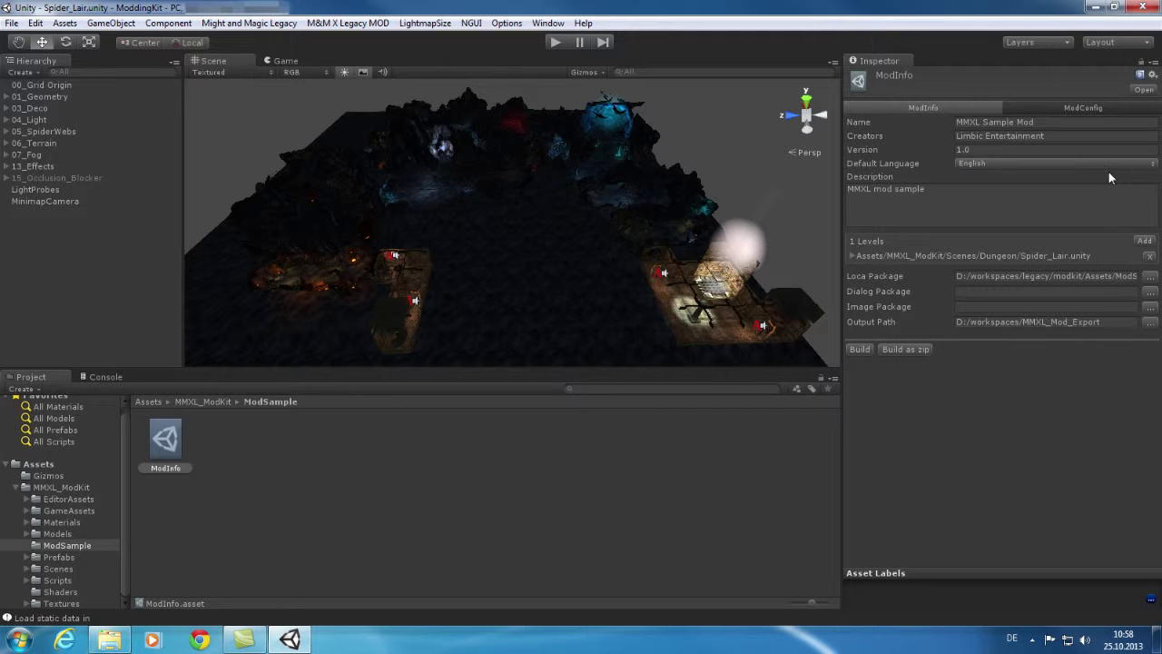
pyautogui.click(976, 207)
# - Delete the Loca Package path, then view the ModConfig settings such as Start Map Spider_Lair
pyautogui.click(1131, 279)
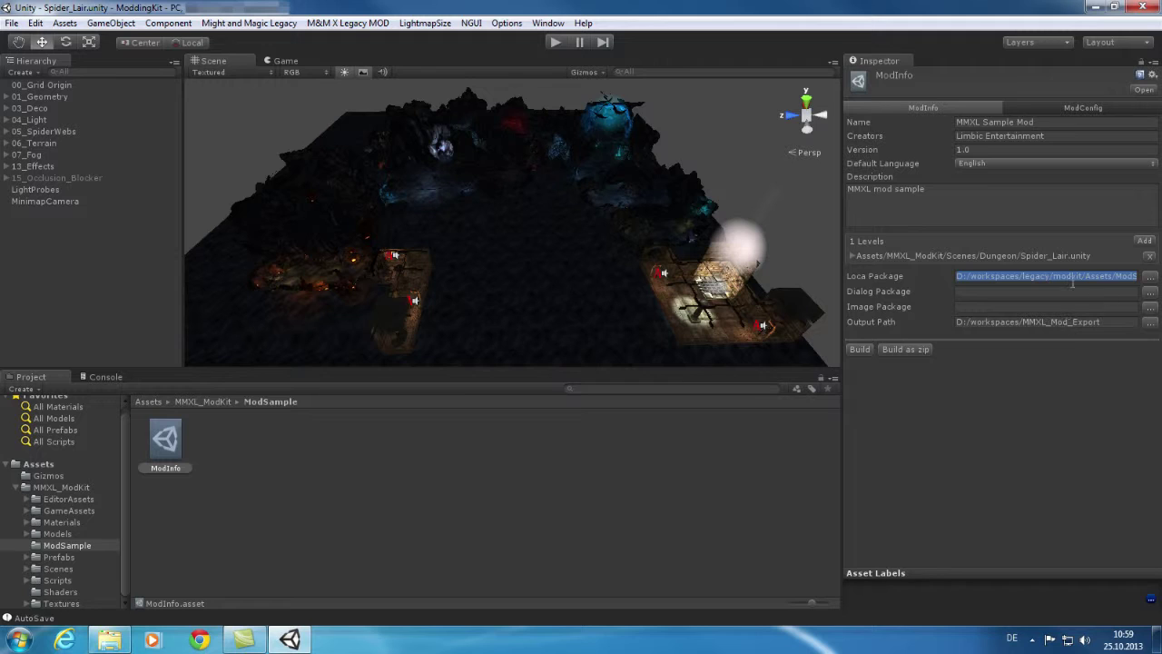
pyautogui.press('BackSpace')
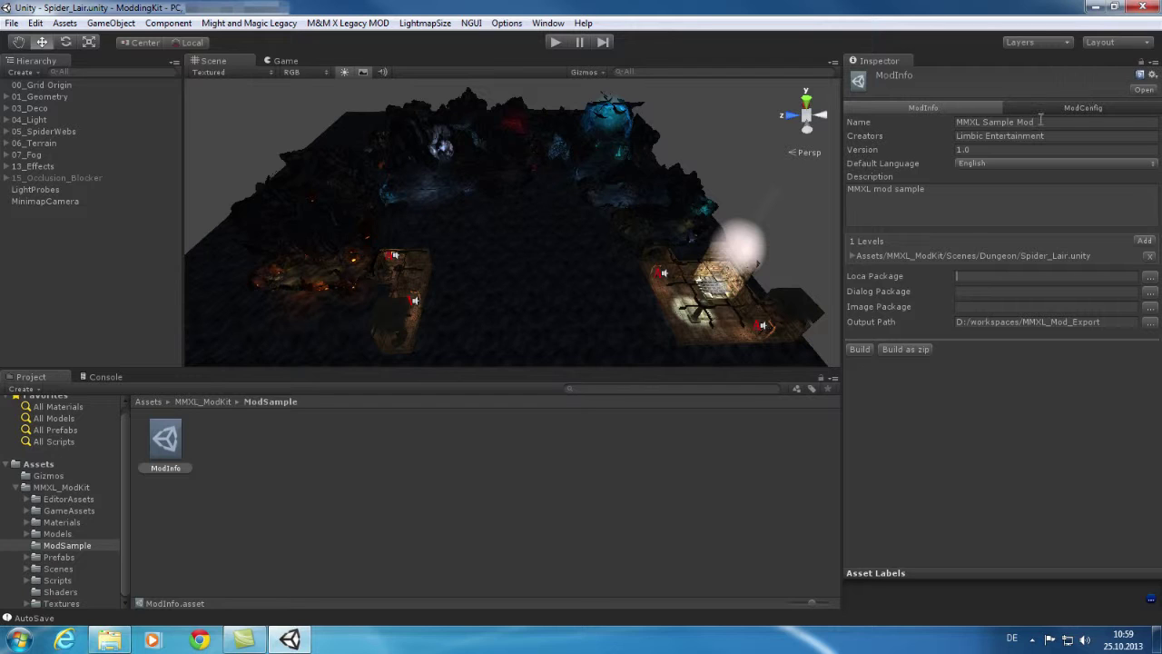
pyautogui.click(1084, 108)
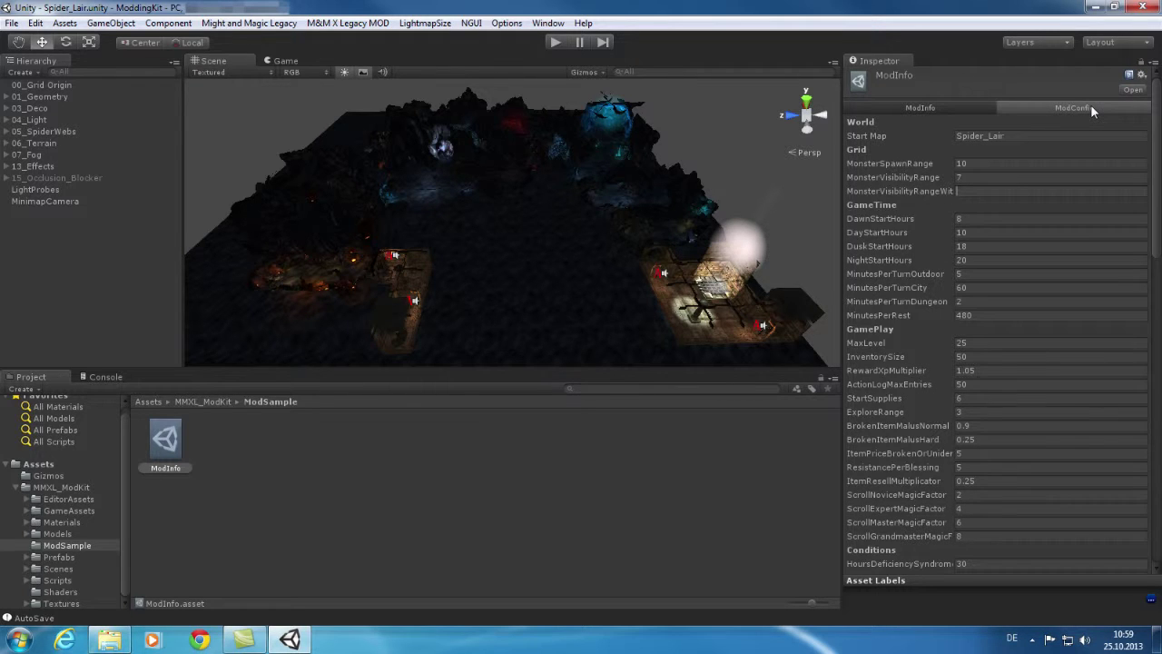
pyautogui.moveTo(1158, 127); pyautogui.dragTo(1158, 65)
pyautogui.click(1028, 135)
# - Set the ModInfo Output Path to ModExport and build the mod
pyautogui.click(931, 108)
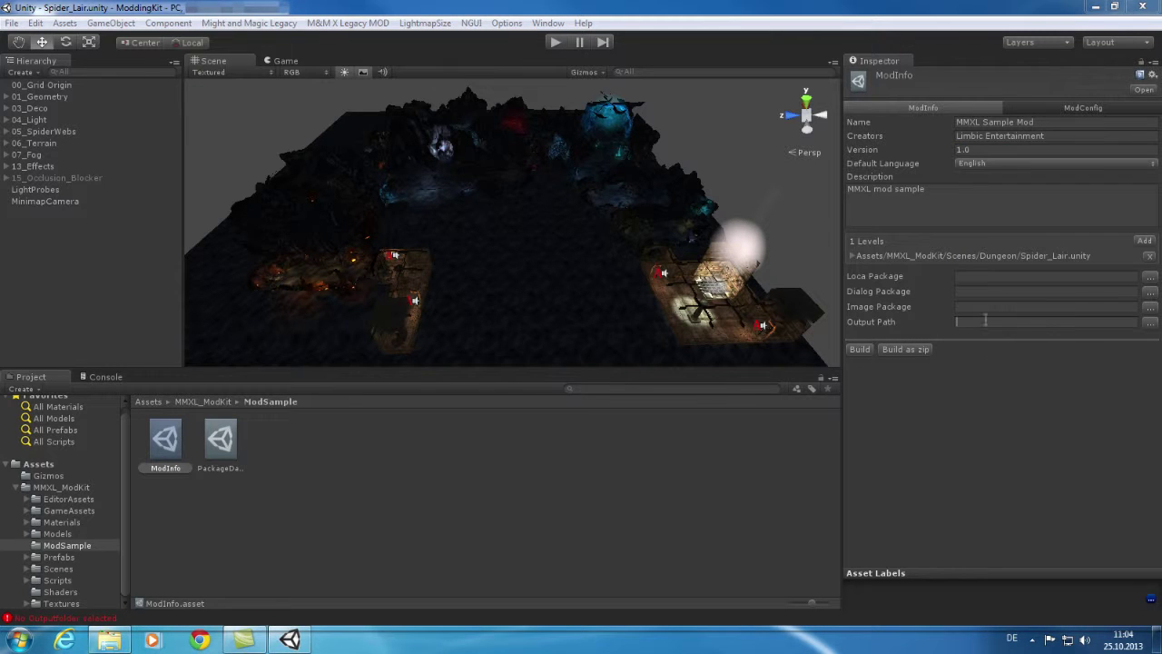
pyautogui.write('M')
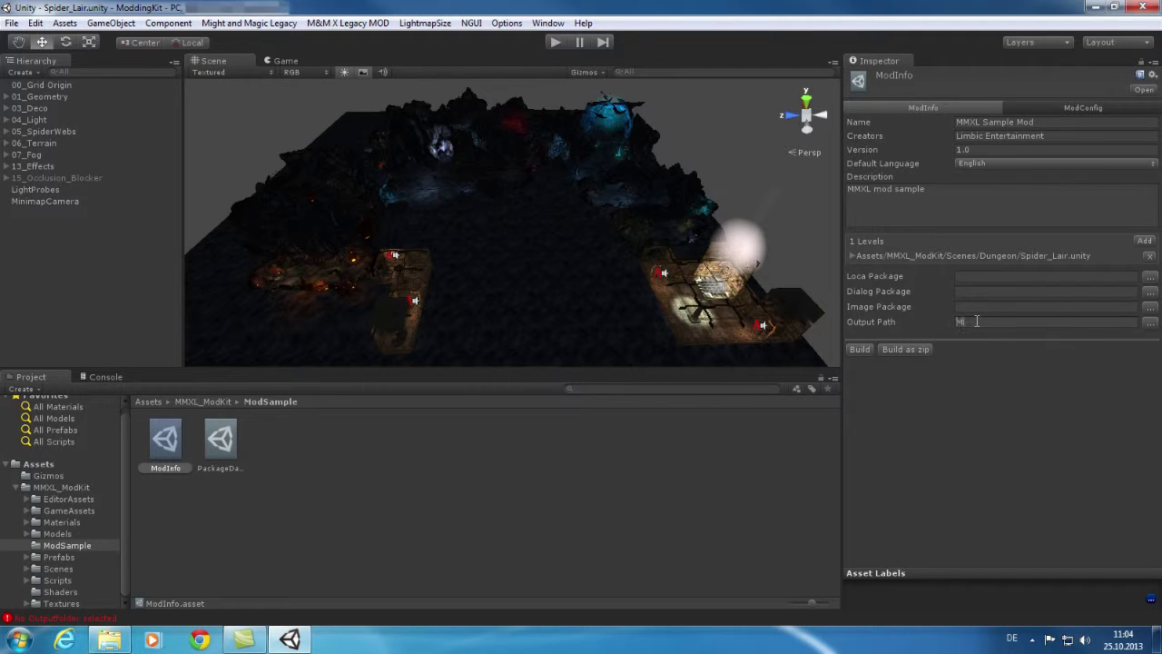
pyautogui.write('odExport')
pyautogui.click(860, 350)
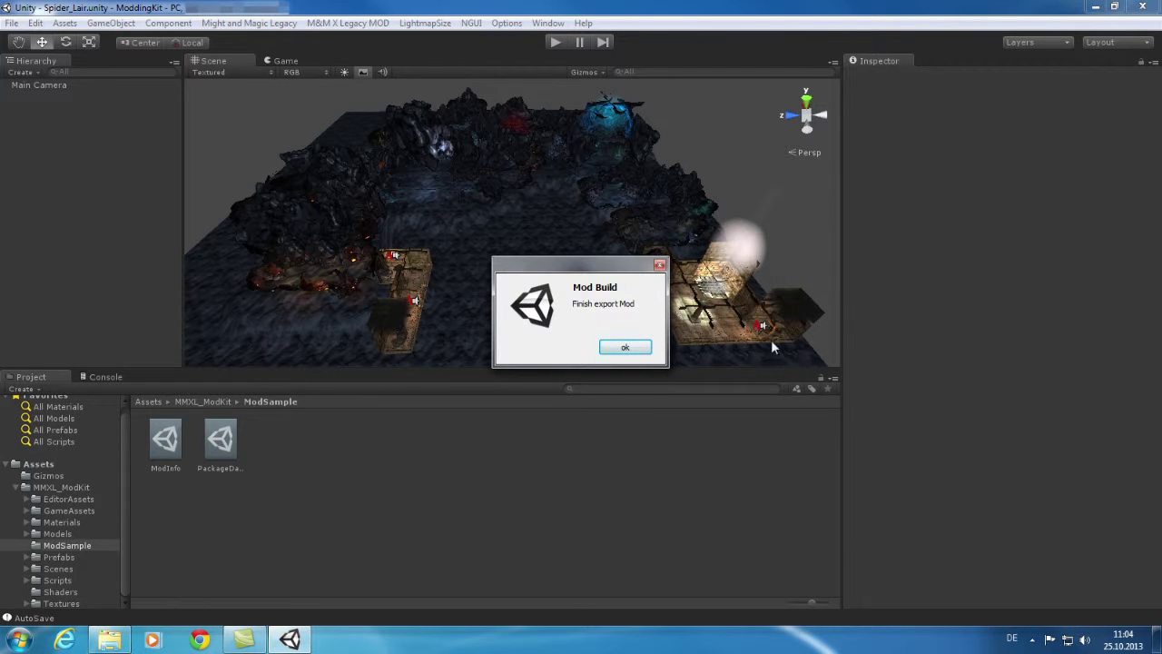
# - Dismiss the export message and open ModdingKit > ModExport > MMXL Sample Mod in Explorer
pyautogui.click(626, 348)
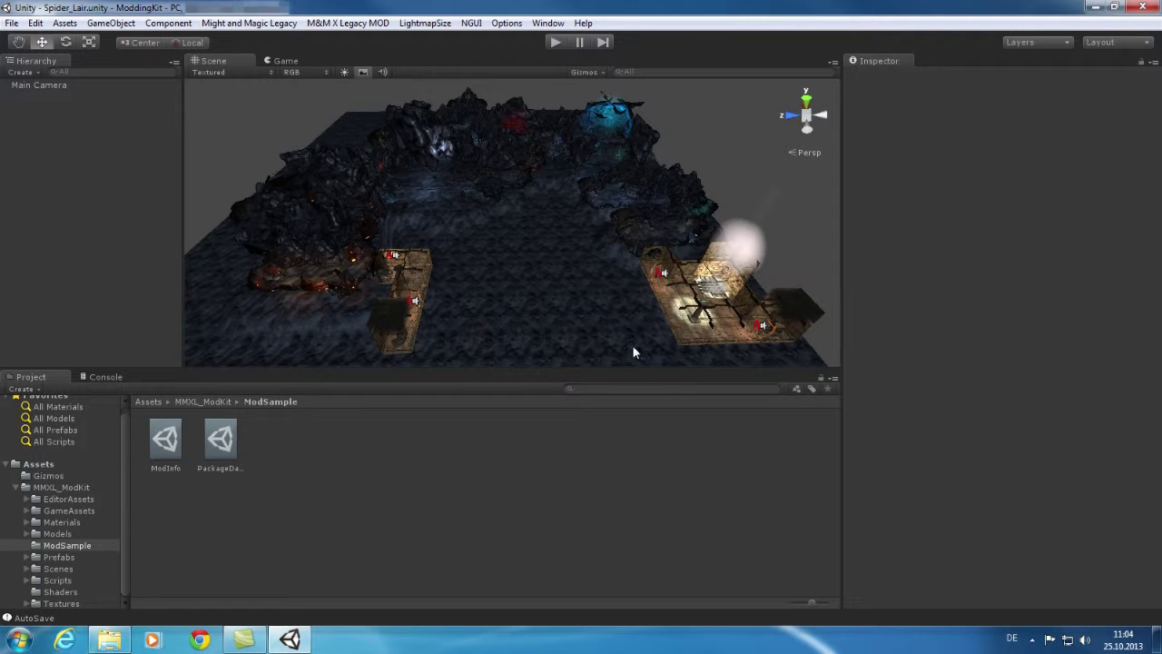
pyautogui.click(110, 640)
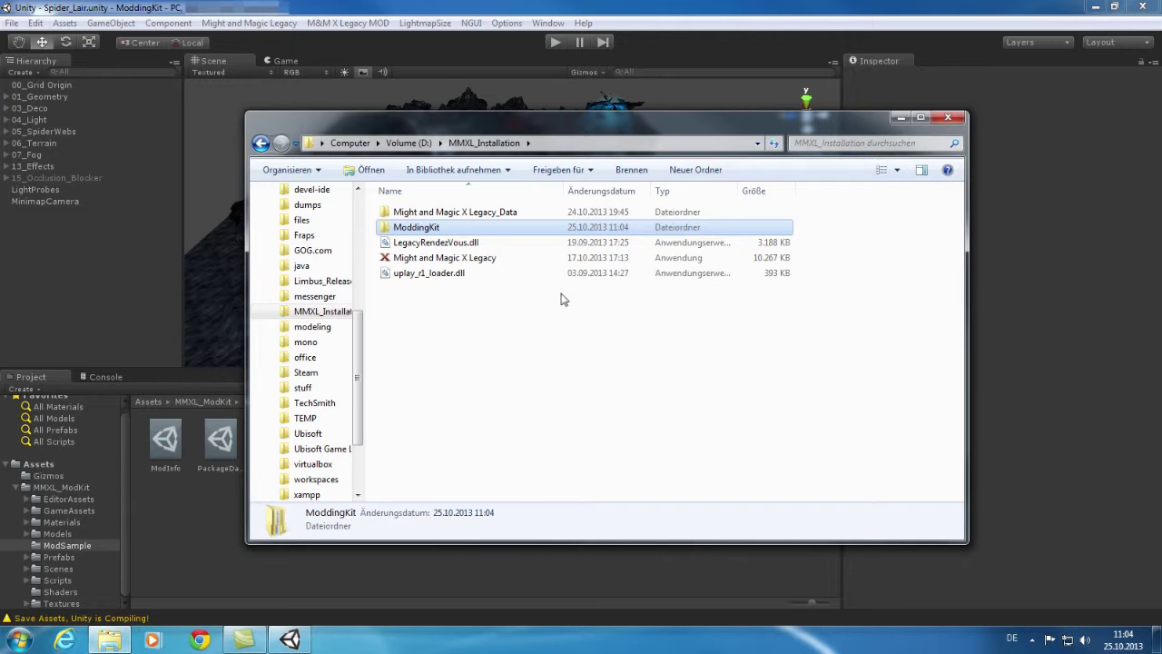
pyautogui.doubleClick(434, 228)
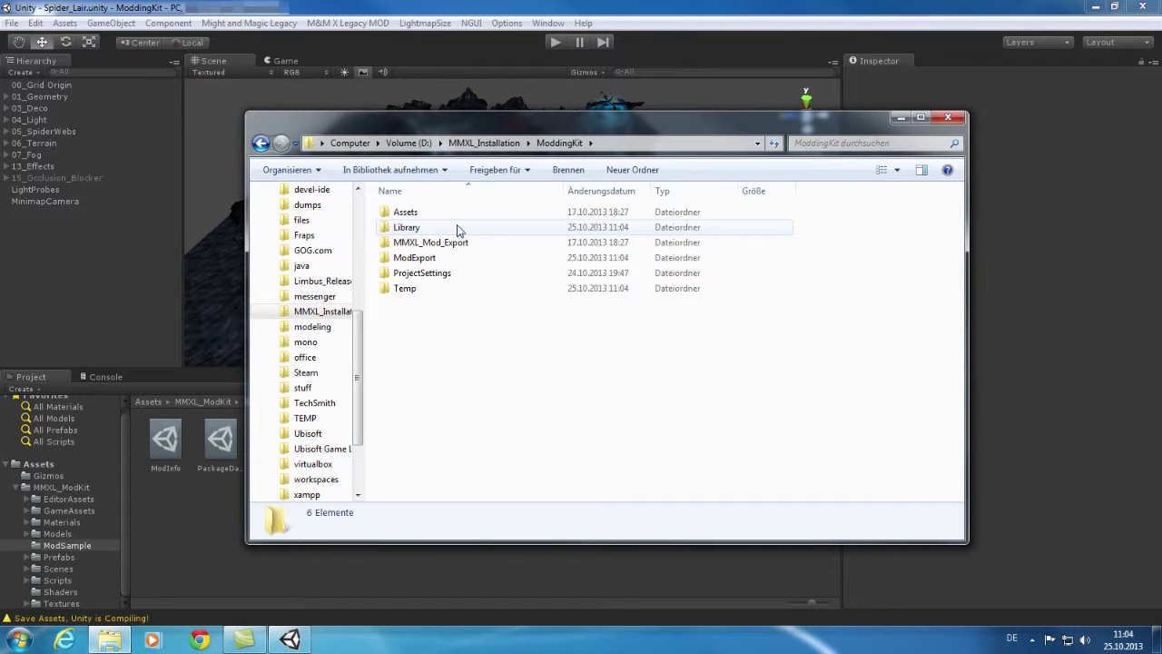
pyautogui.click(446, 247)
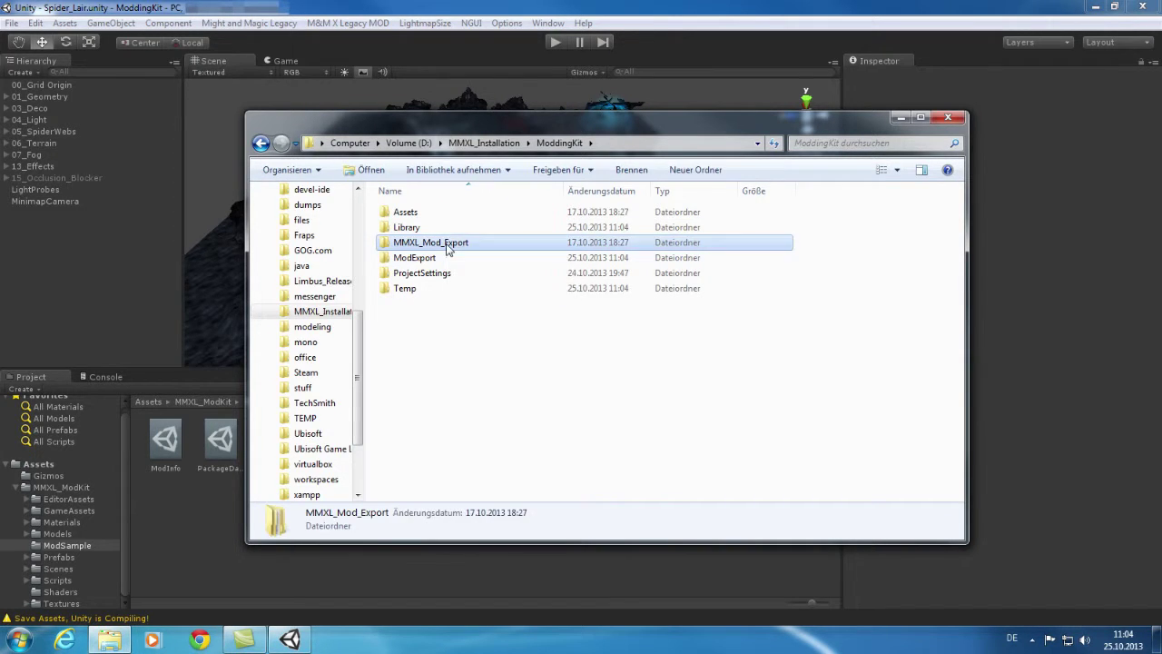
pyautogui.click(438, 259)
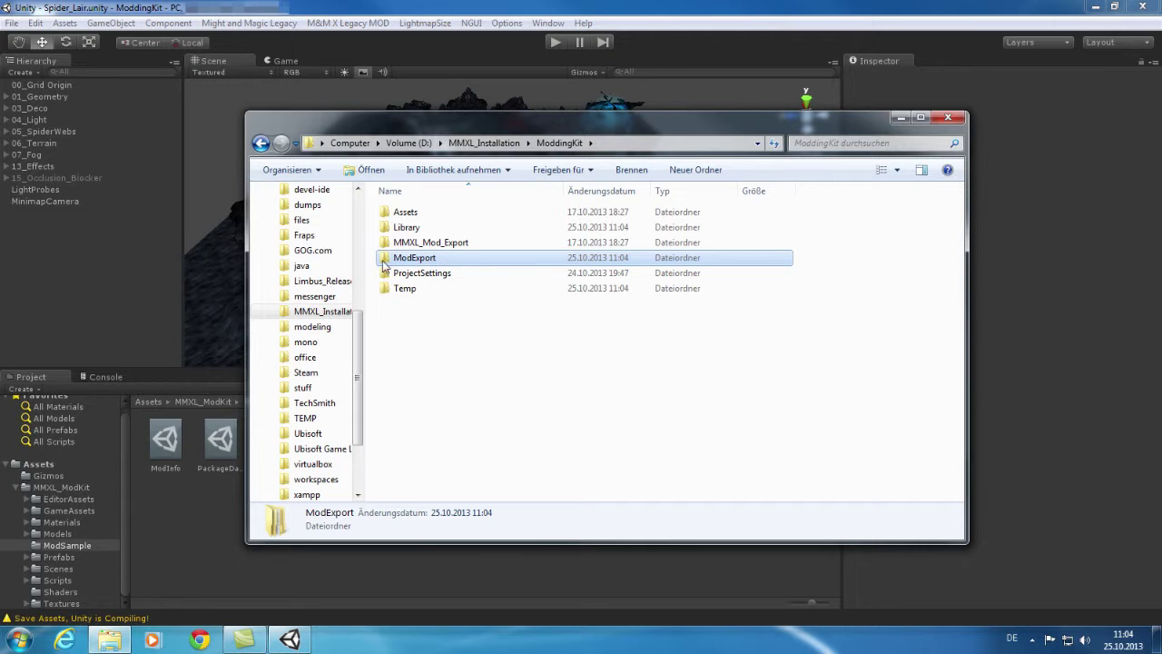
pyautogui.doubleClick(412, 258)
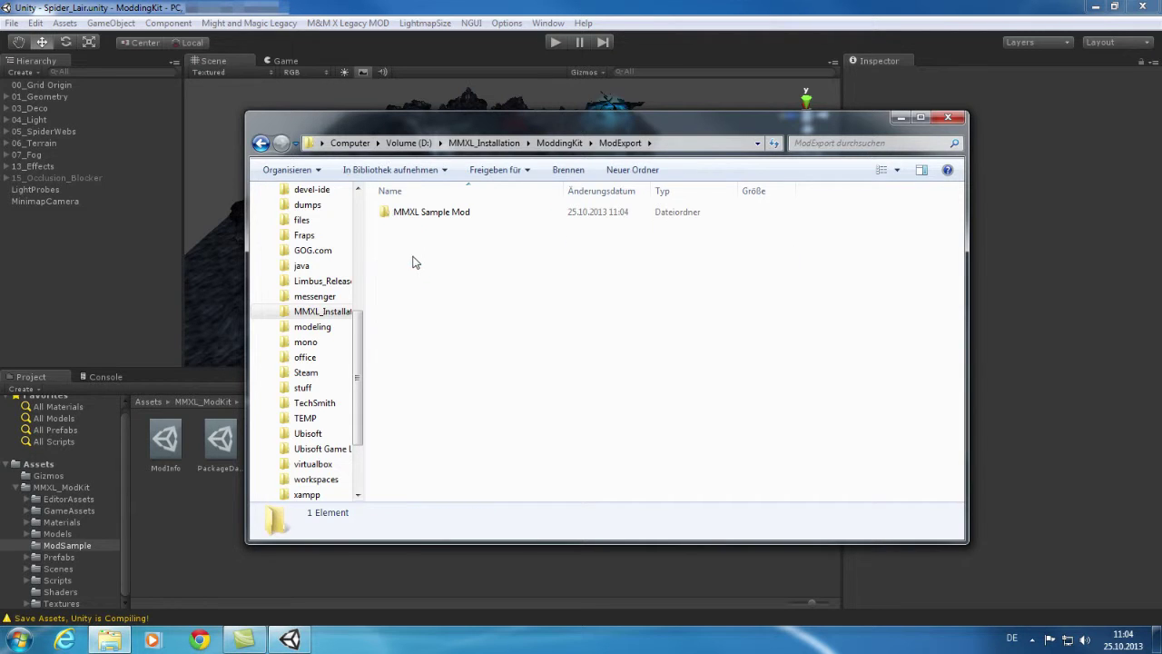
pyautogui.doubleClick(396, 221)
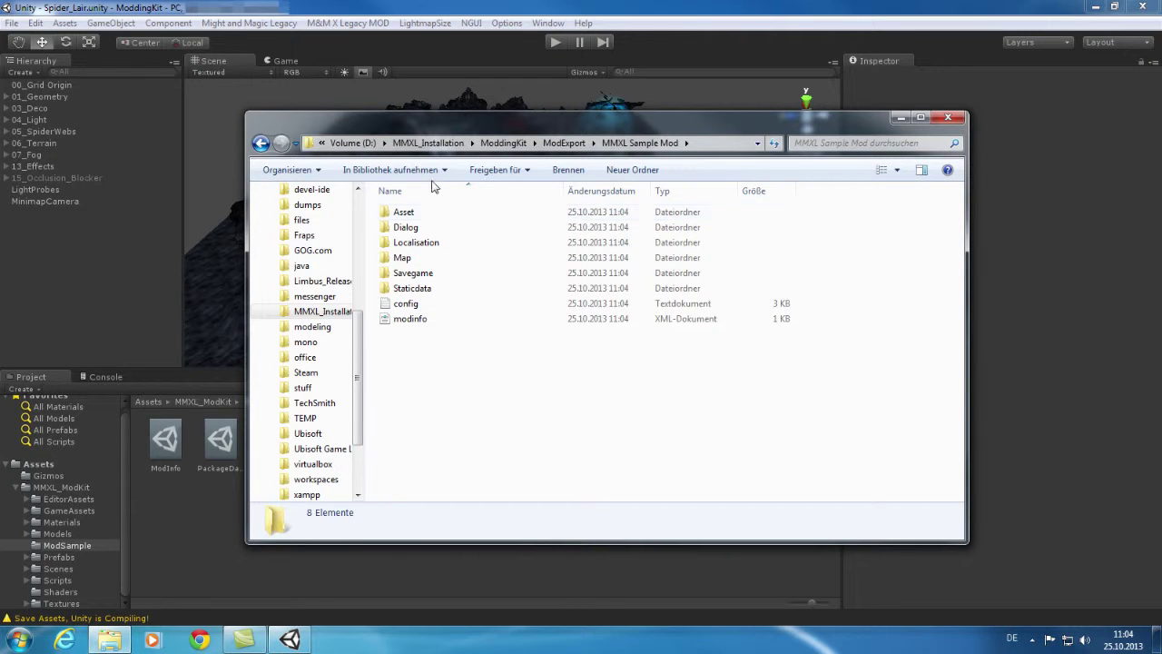
# - Return to ModExport and inspect the MMXL Sample Mod folder's actions
pyautogui.click(564, 145)
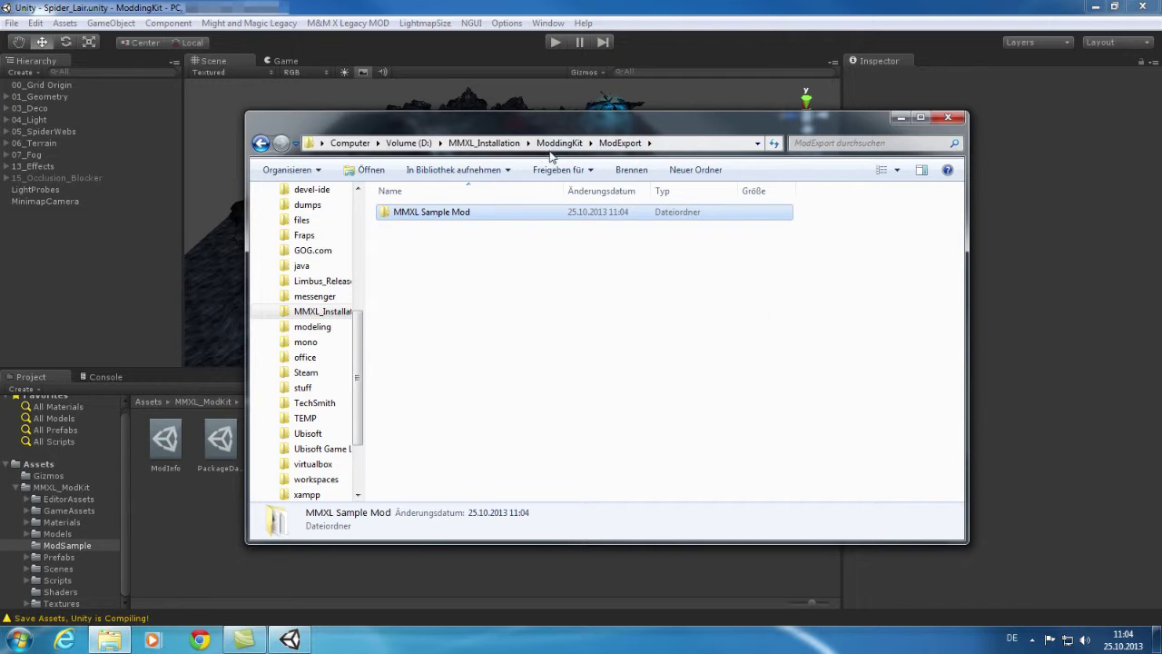
pyautogui.click(513, 264)
pyautogui.moveTo(481, 245); pyautogui.dragTo(434, 215)
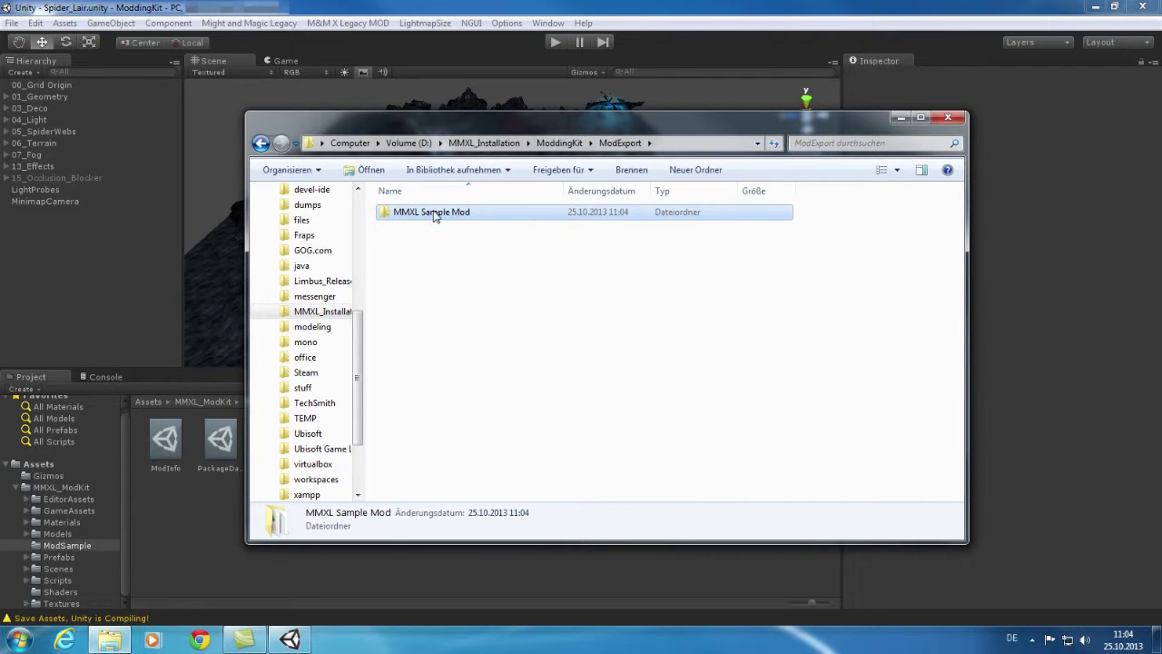
pyautogui.rightClick(433, 213)
pyautogui.click(418, 227)
pyautogui.click(408, 265)
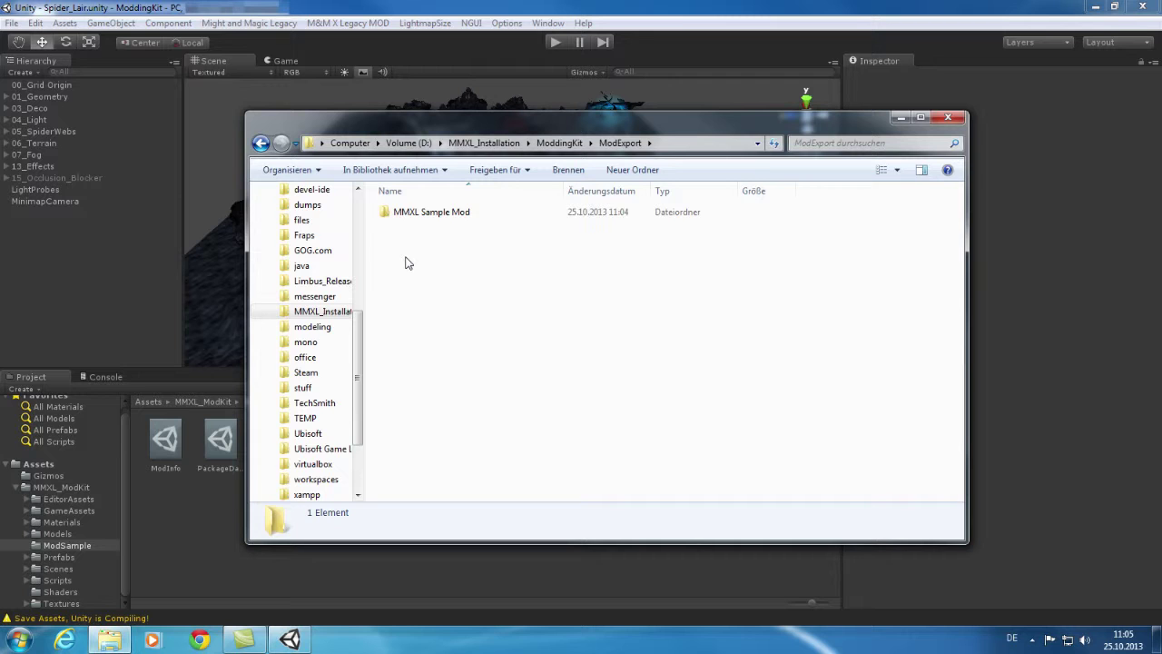
# - Copy MMXL Sample Mod into Dokumente > MightAndMagicXLegacy > Mods, then select the game executable in MMXL_Installation
pyautogui.click(438, 214)
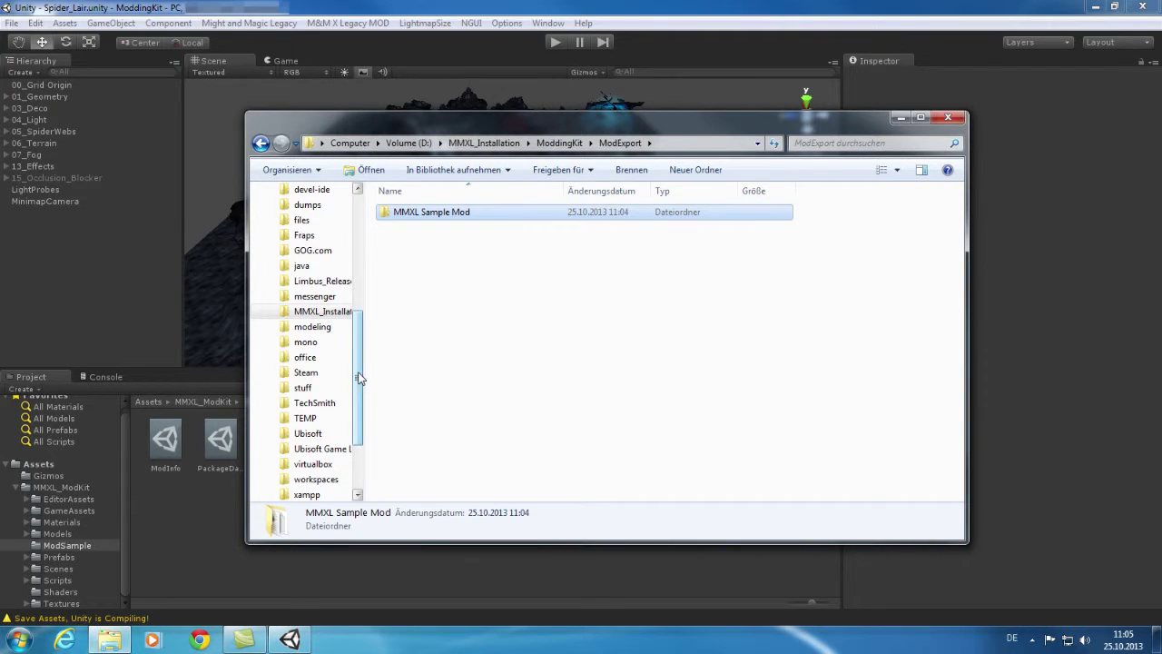
pyautogui.moveTo(360, 377); pyautogui.dragTo(358, 221)
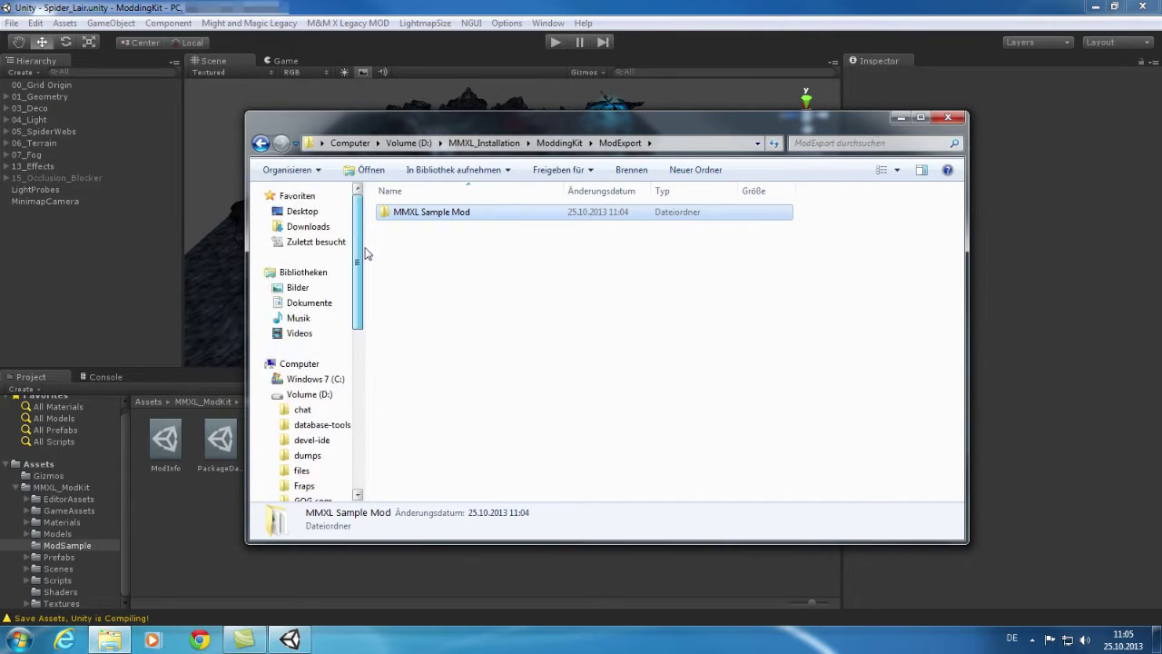
pyautogui.click(323, 312)
pyautogui.doubleClick(428, 267)
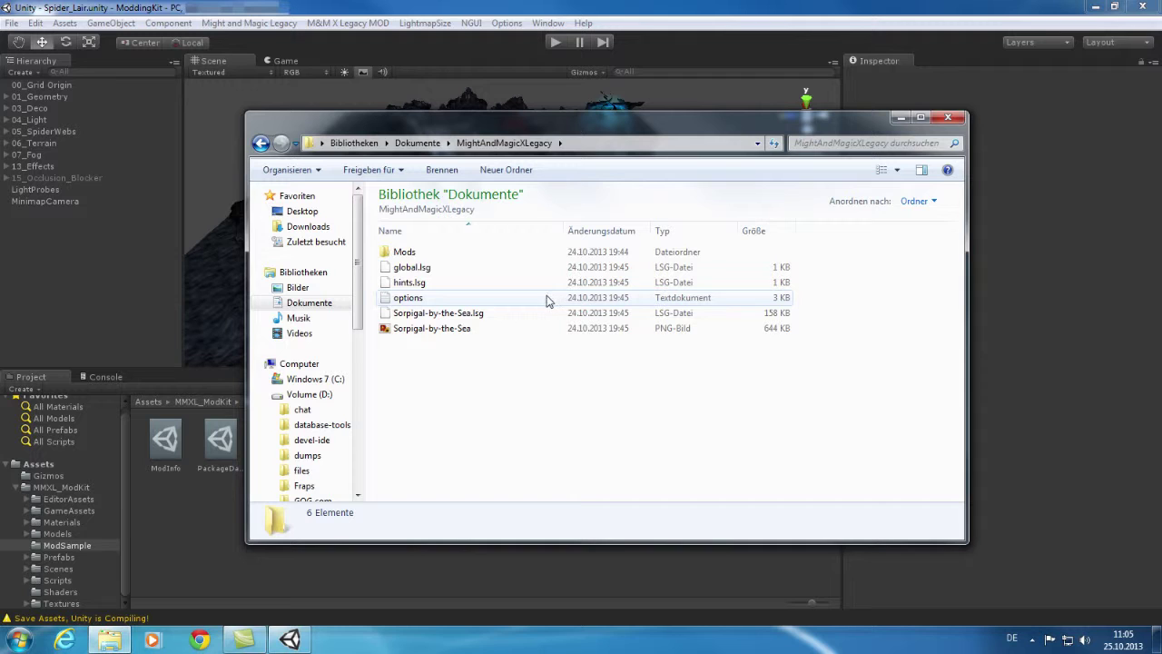
pyautogui.doubleClick(404, 252)
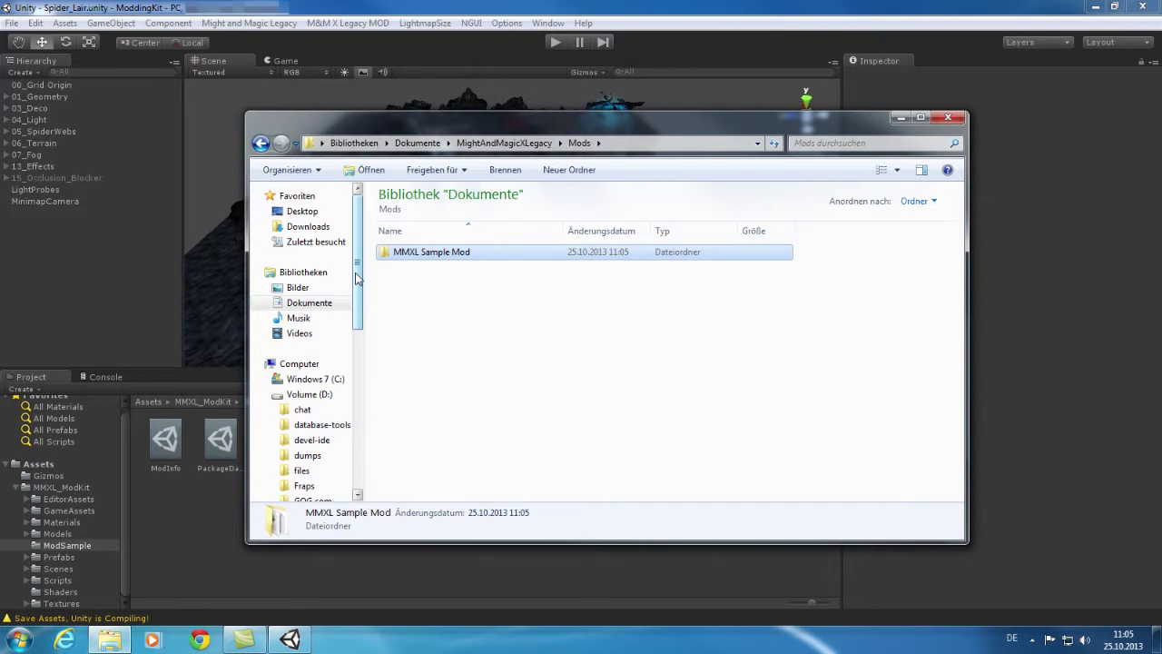
pyautogui.moveTo(356, 248); pyautogui.dragTo(371, 410)
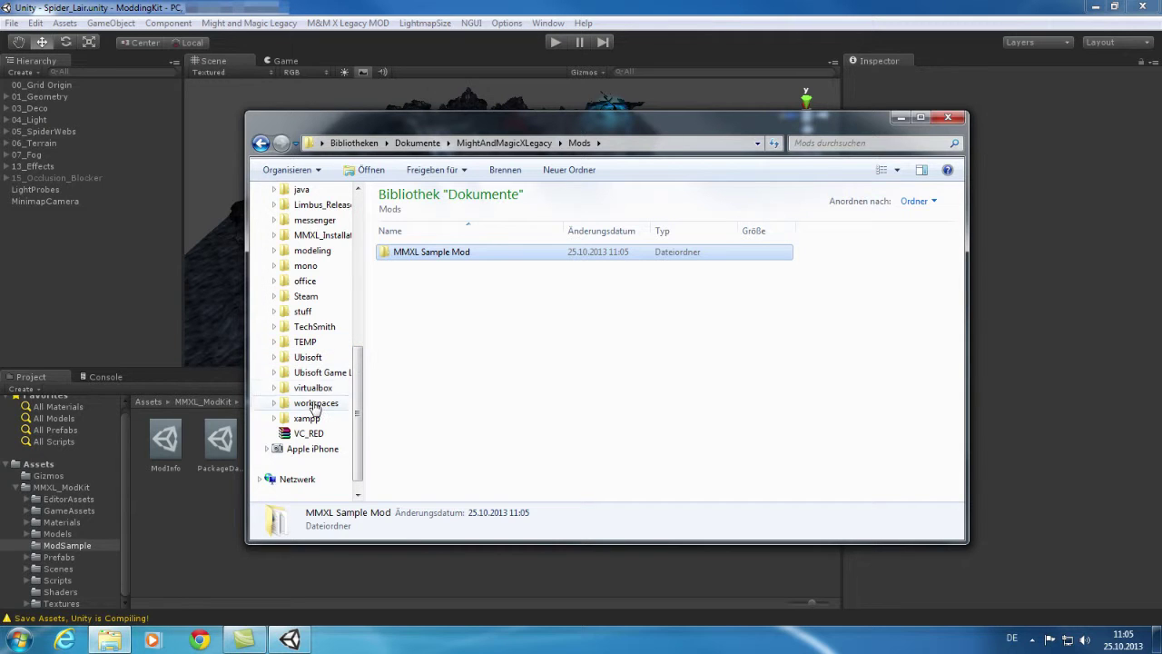
pyautogui.click(327, 235)
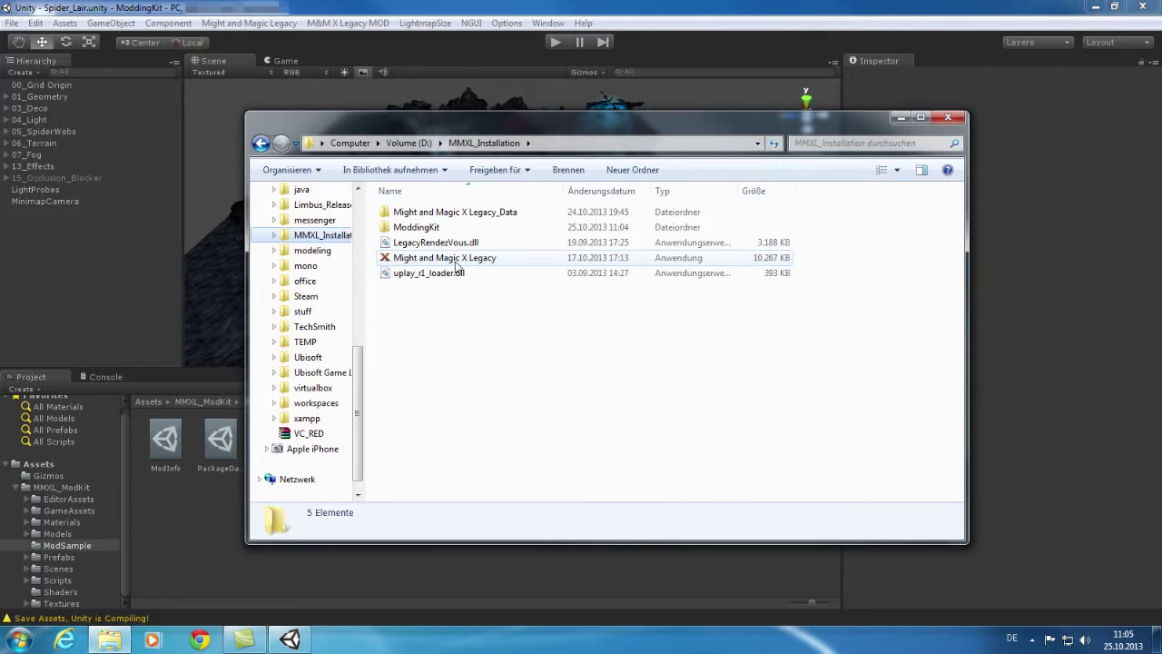
pyautogui.click(476, 260)
# - Launch Might & Magic X Legacy and load MMXL Sample Mod from Extras > Mods
pyautogui.doubleClick(476, 260)
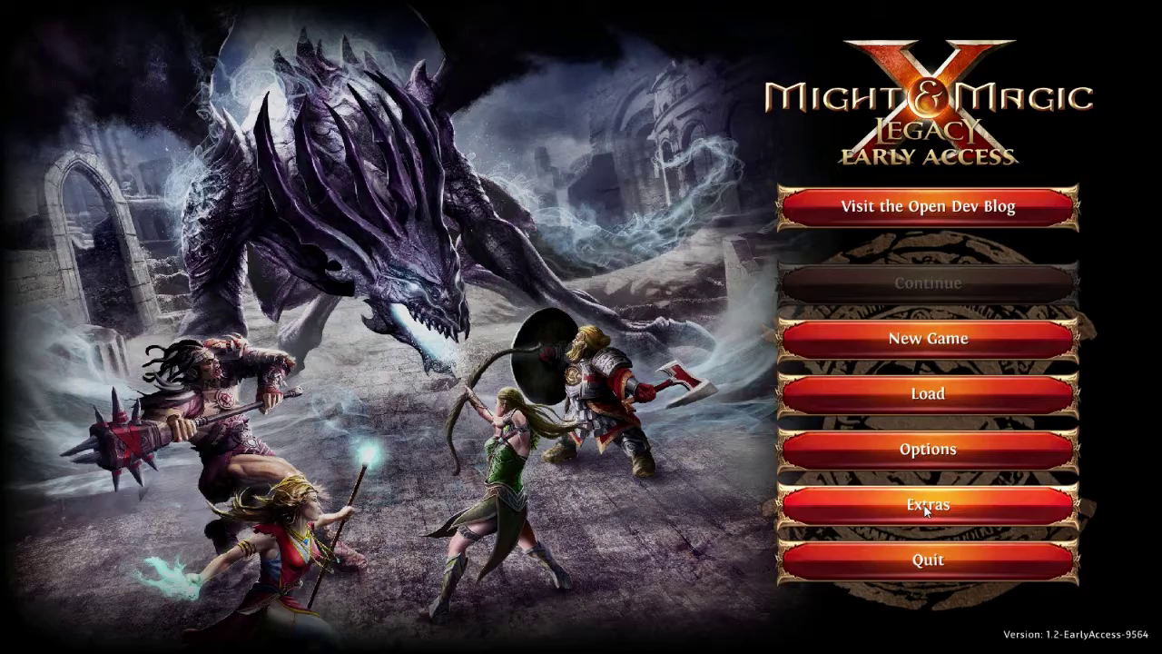
pyautogui.click(935, 505)
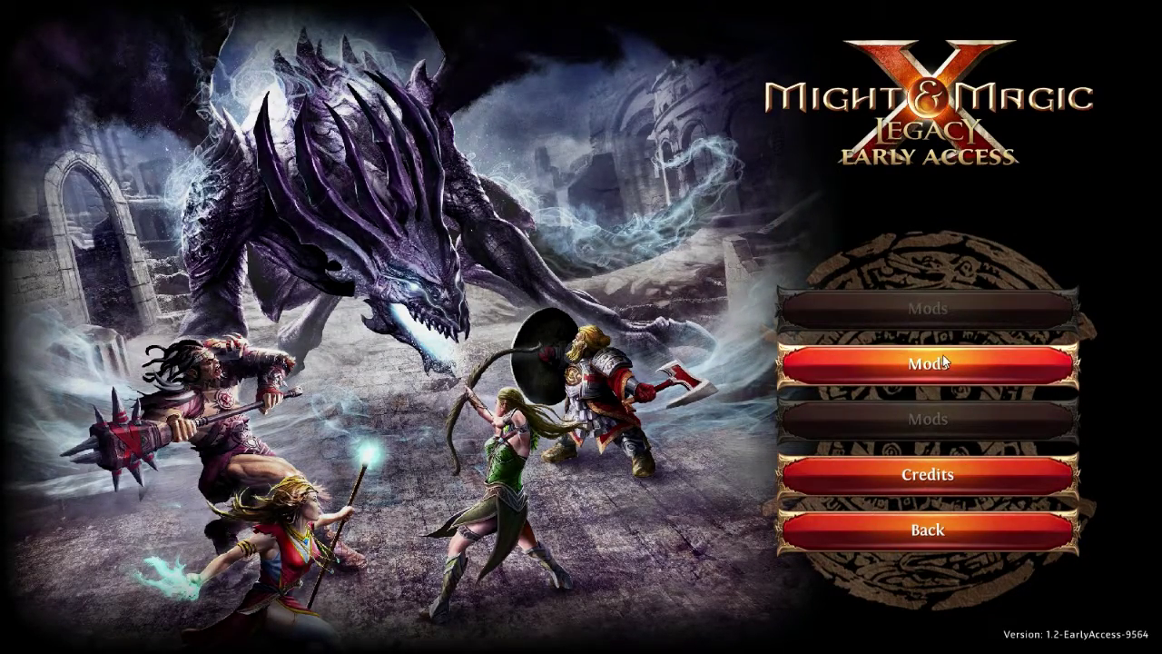
pyautogui.click(894, 363)
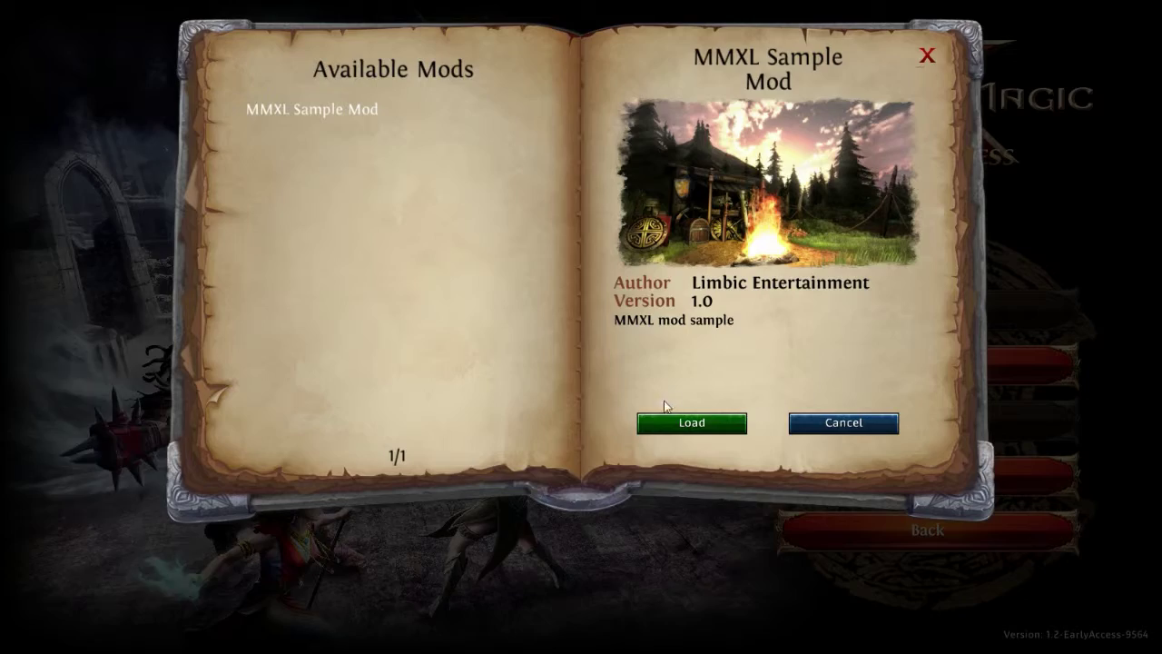
pyautogui.click(711, 423)
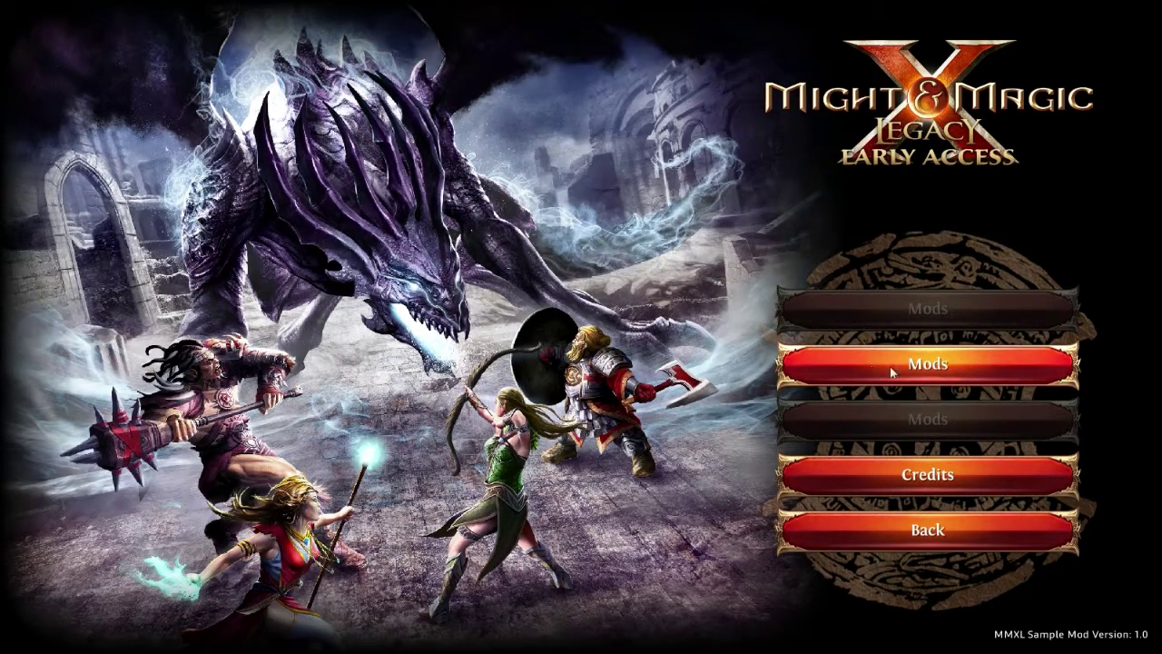
# - Start a new game on Adventurer difficulty with the Default Party
pyautogui.click(948, 526)
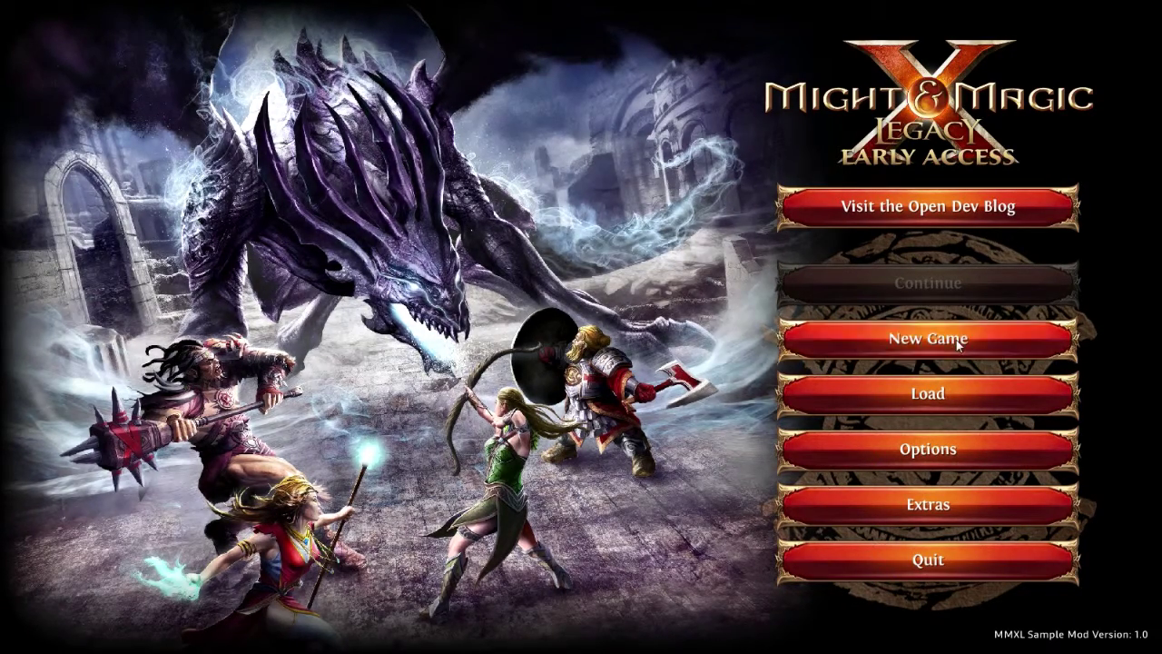
pyautogui.click(956, 339)
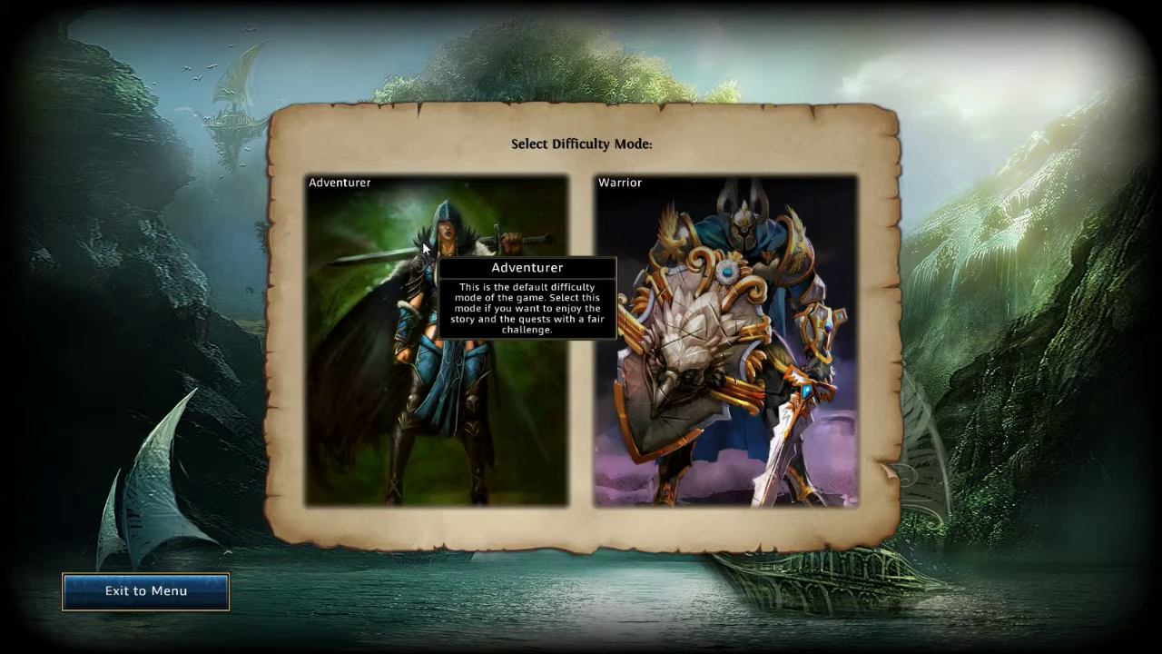
pyautogui.click(423, 240)
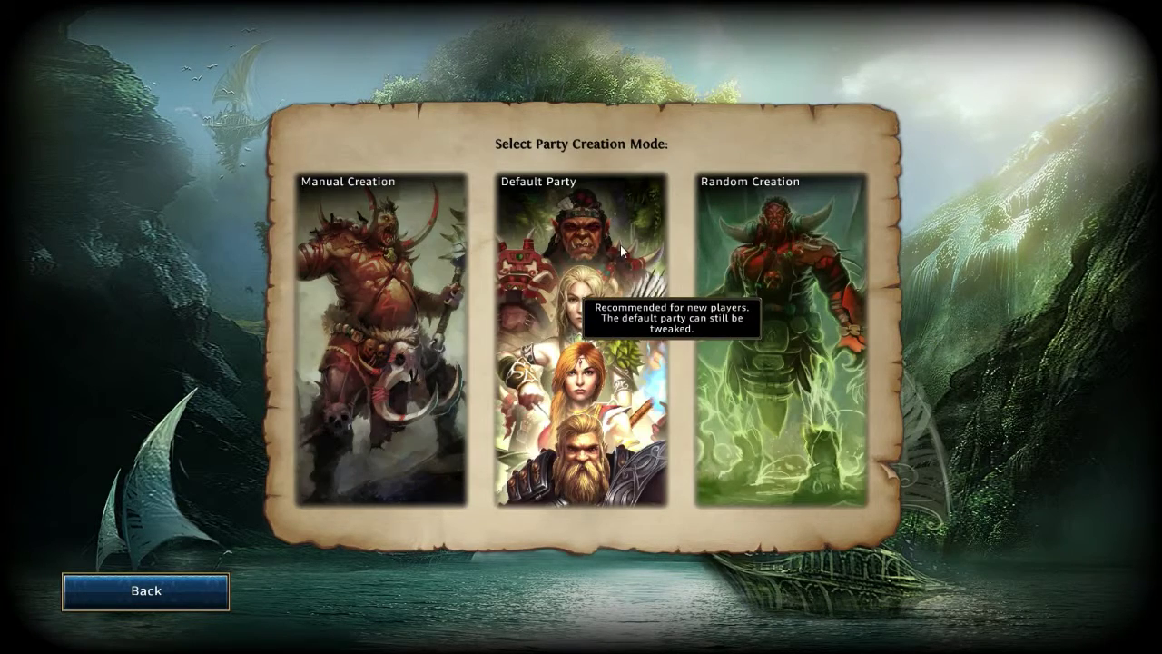
pyautogui.click(607, 255)
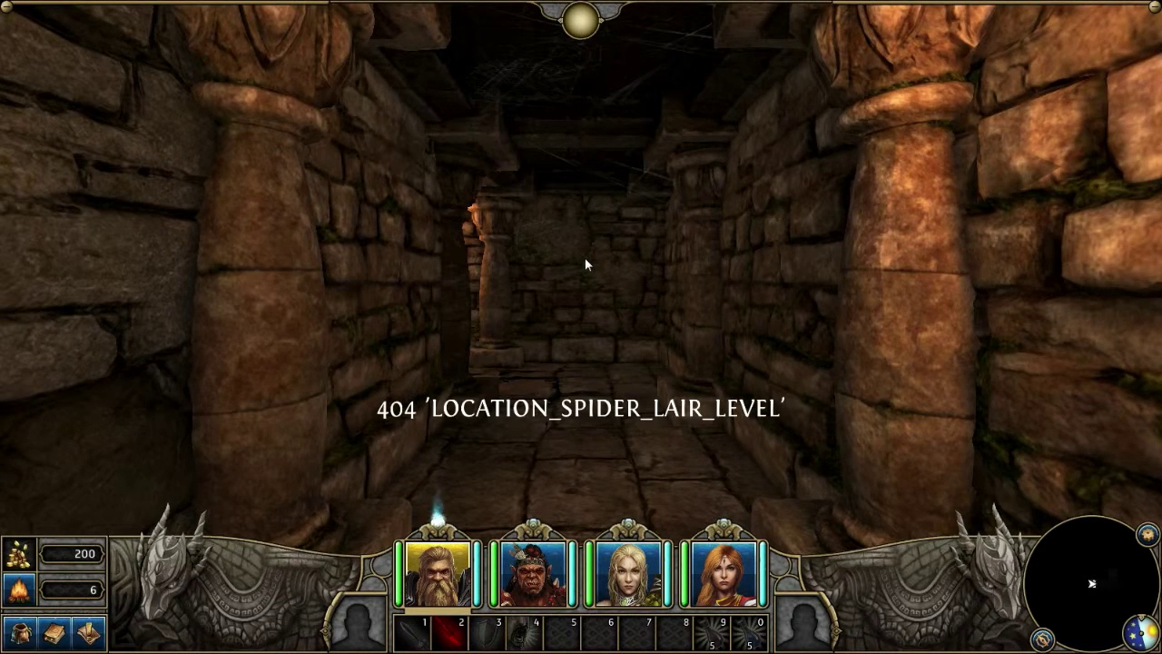
# - Walk the party forward, turn left, and advance through the stone archway
pyautogui.press('w')
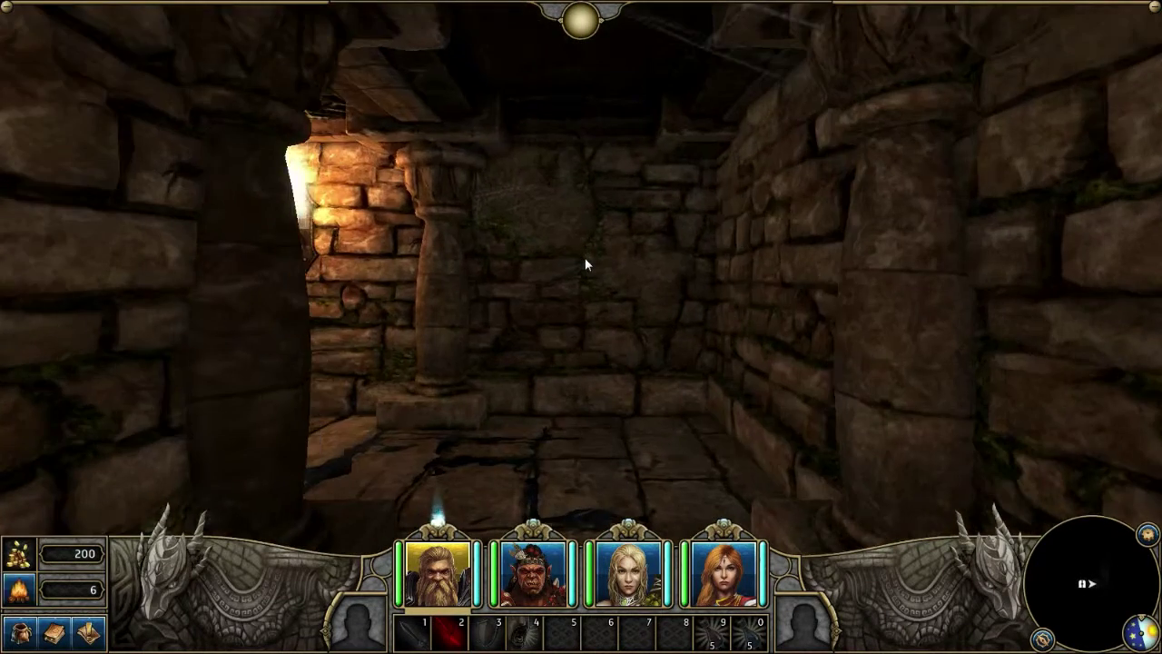
pyautogui.press('q')
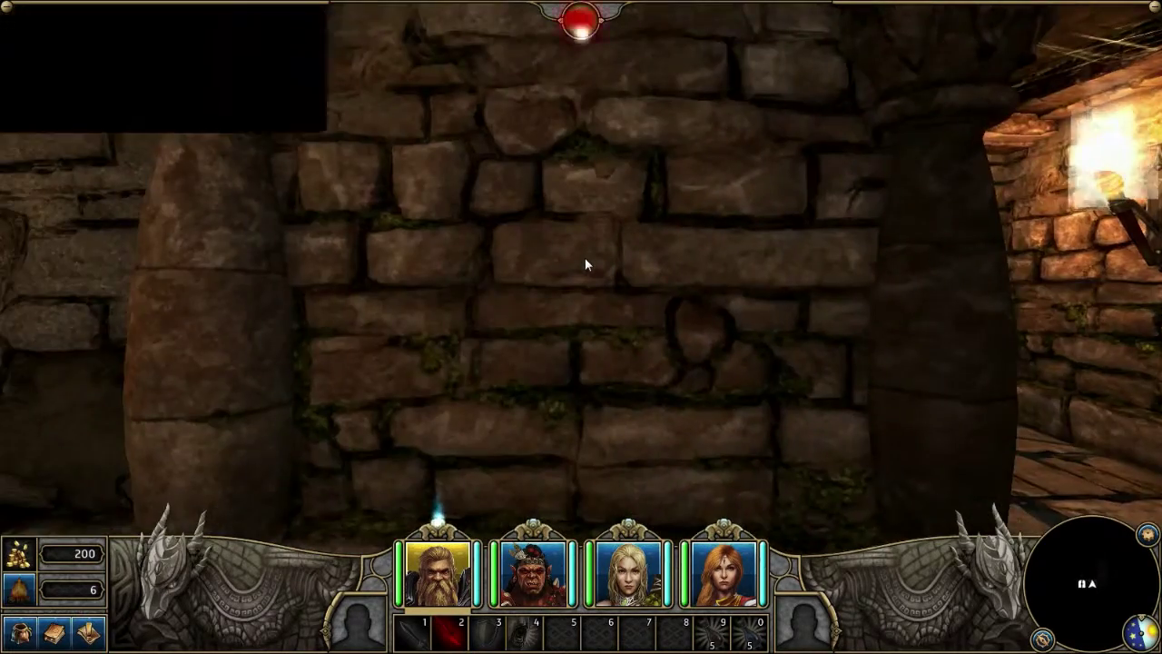
pyautogui.press('w')
pyautogui.press('w')
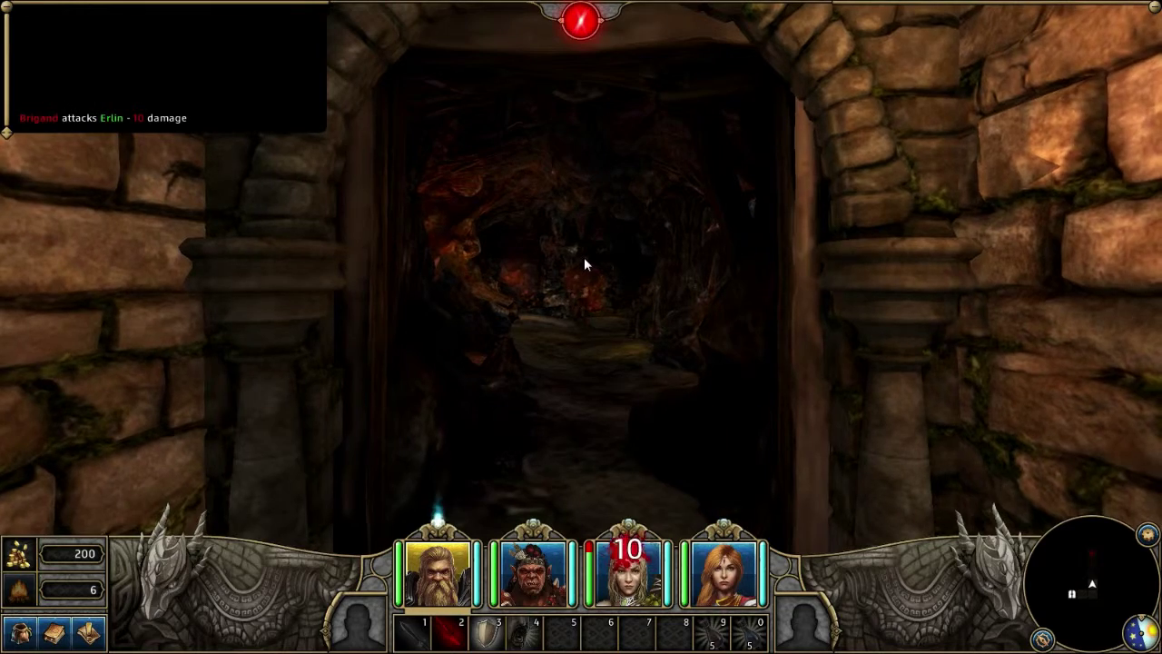
pyautogui.press('w')
pyautogui.press('w')
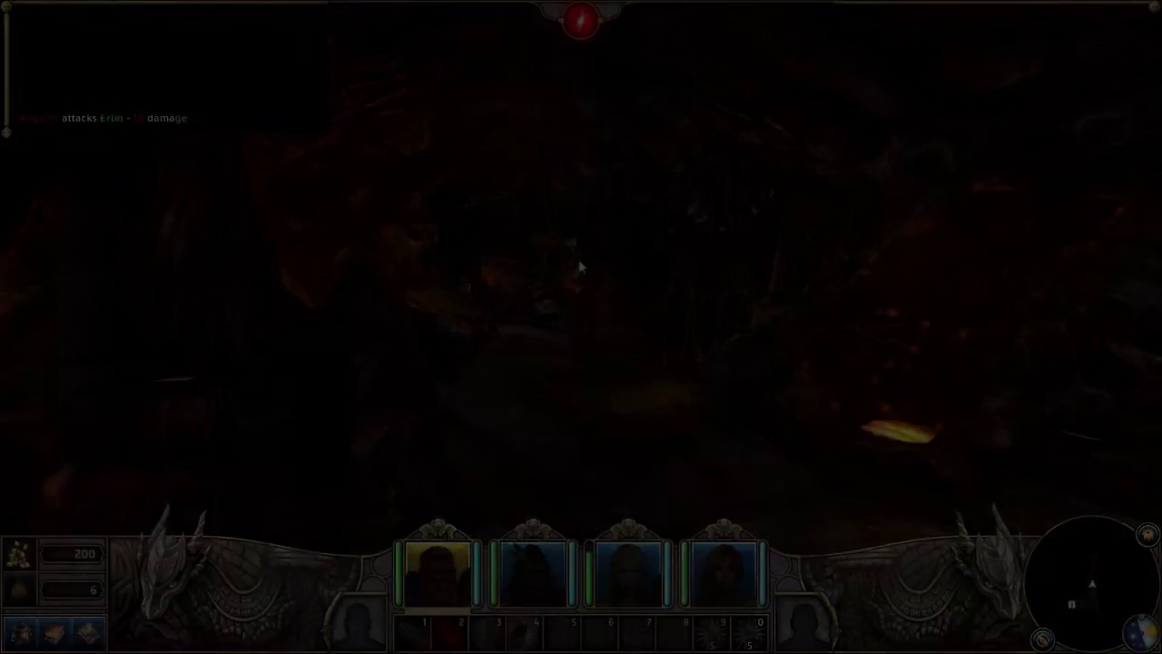